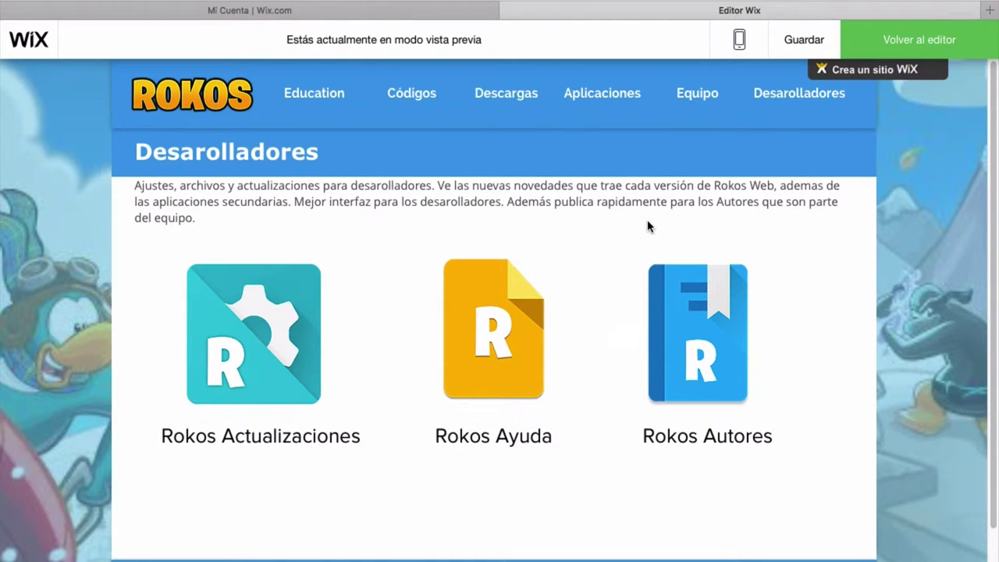
Go from the Desarolladores preview to the home page in the editor, and check the site's page list
left_click(198, 114)
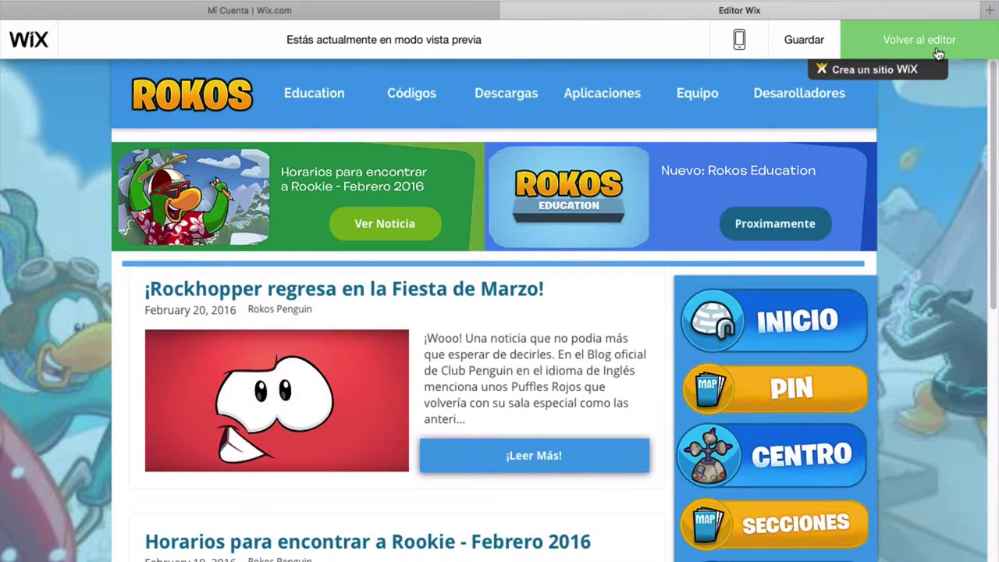
left_click(939, 53)
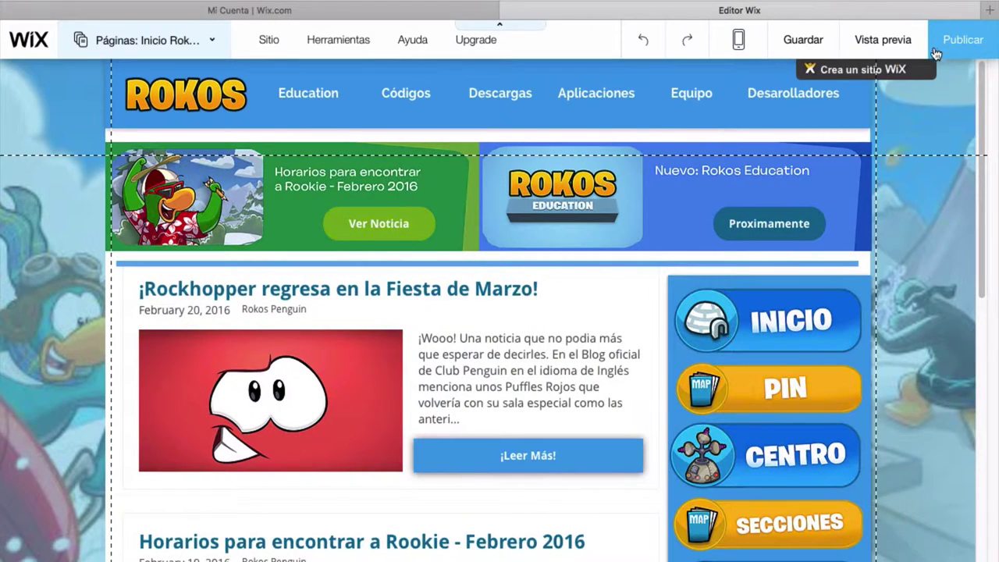
left_click(169, 45)
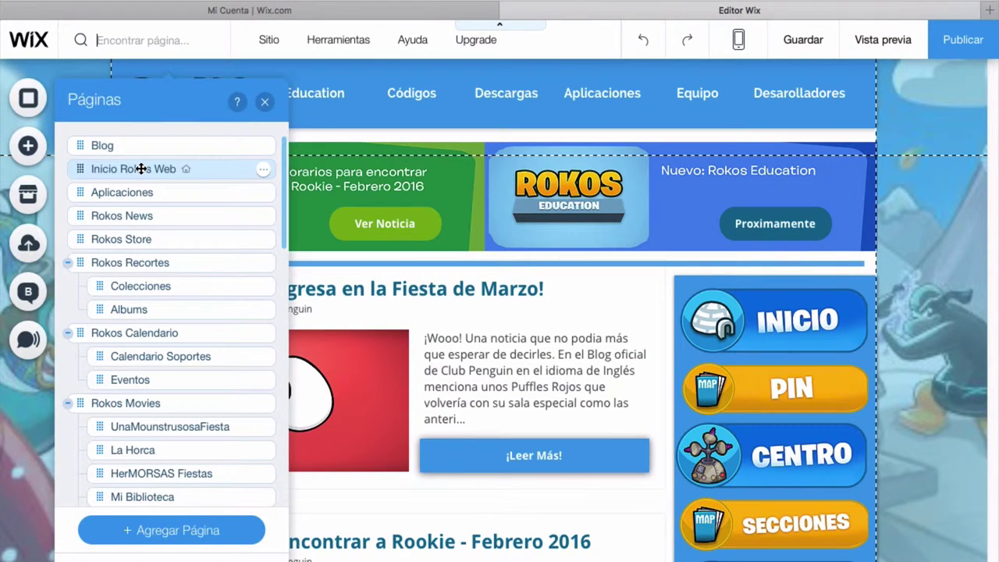
left_click(264, 101)
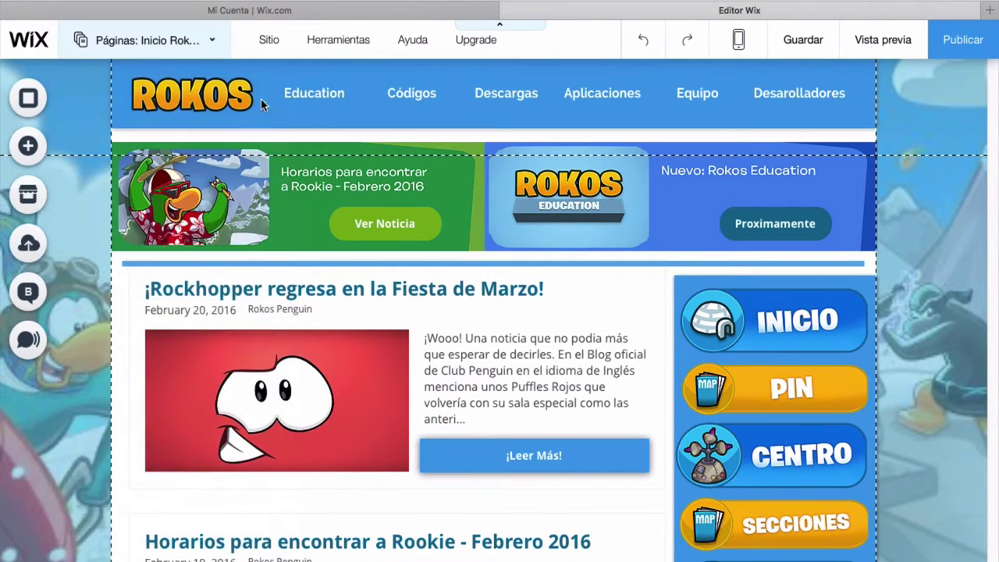
Preview the home page to look over its blog feed, and return to the editor
left_click(878, 43)
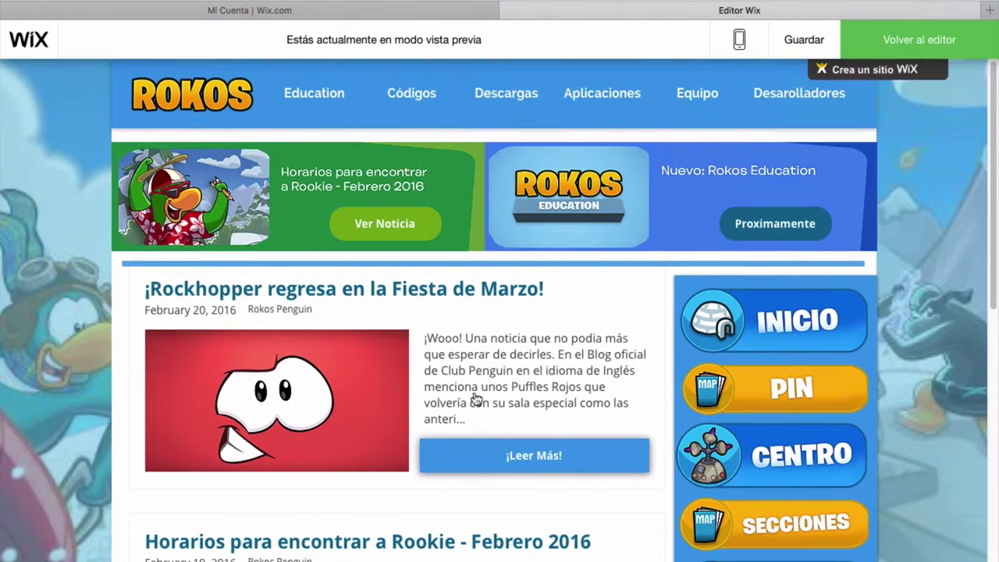
scroll(437, 258, "down", 2)
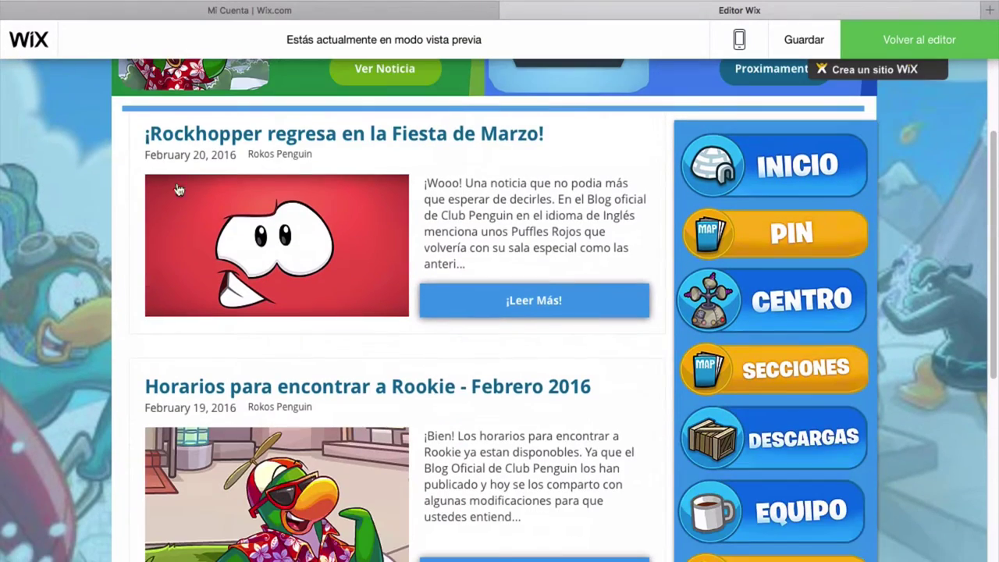
left_click(919, 39)
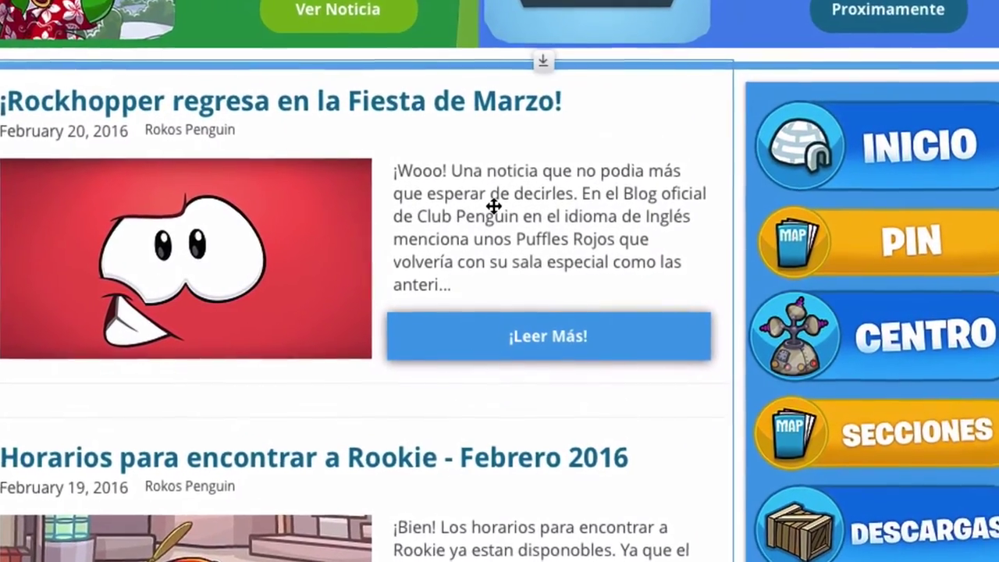
Add a new blog entry titled "Prueba" with the body text "dsnsdndnsndsndsdnsndnsnn"
left_click(494, 214)
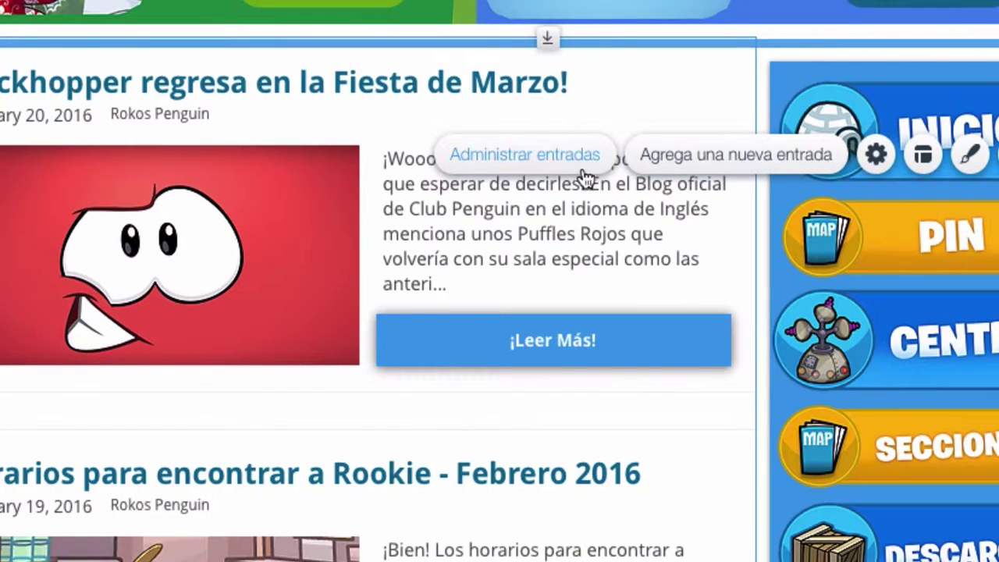
left_click(691, 167)
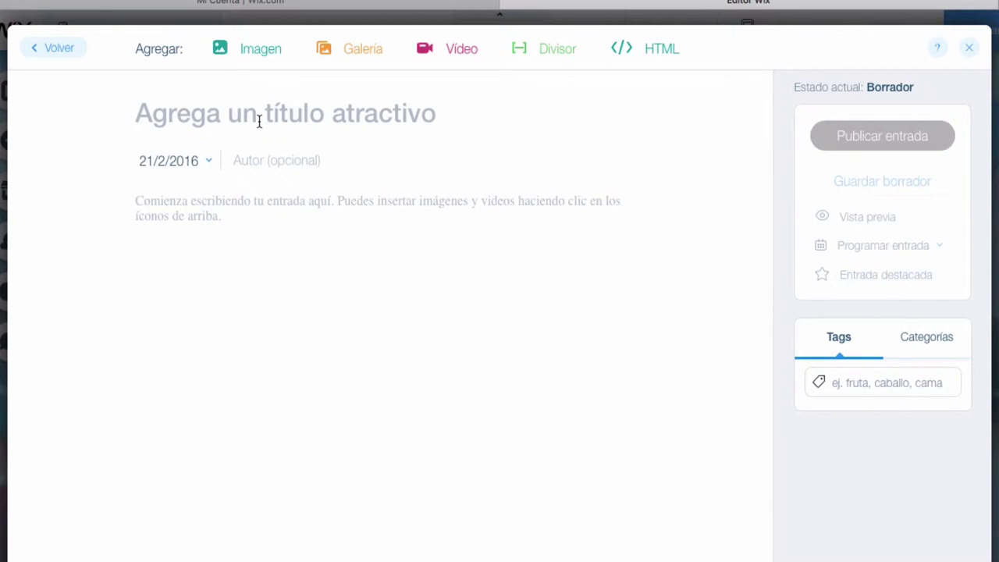
type("Prueba")
left_click(330, 273)
type("dsnsdndnsndsndsdnsndnsnn")
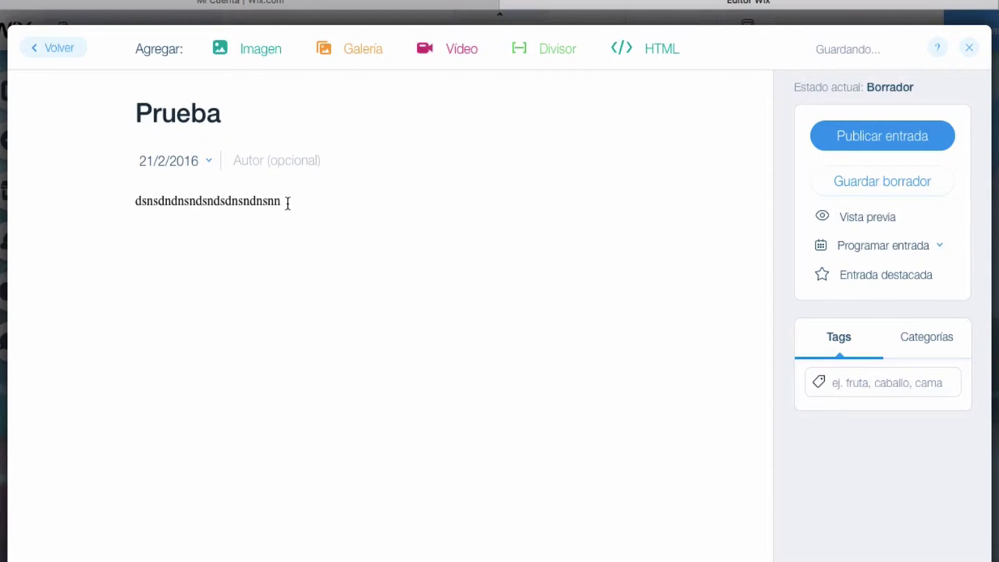
Change the font of the entry's whole body text to Open Sans
left_click_drag(288, 203, 134, 202)
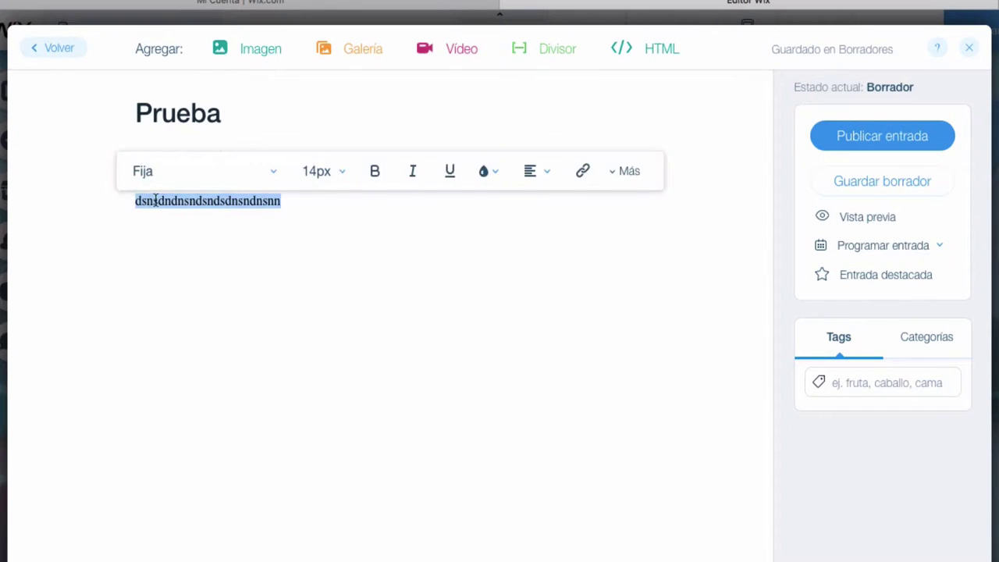
left_click(181, 172)
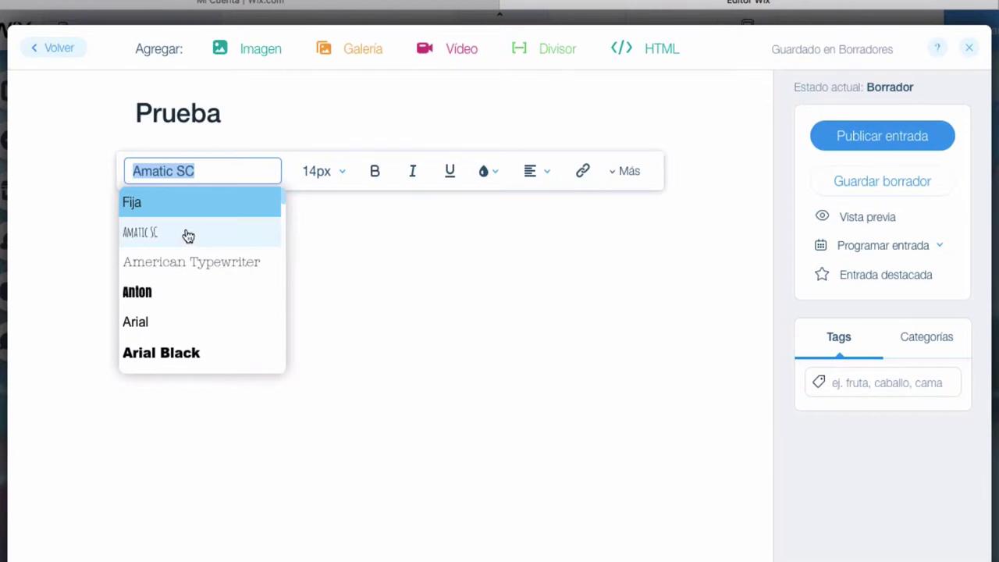
key("BackSpace")
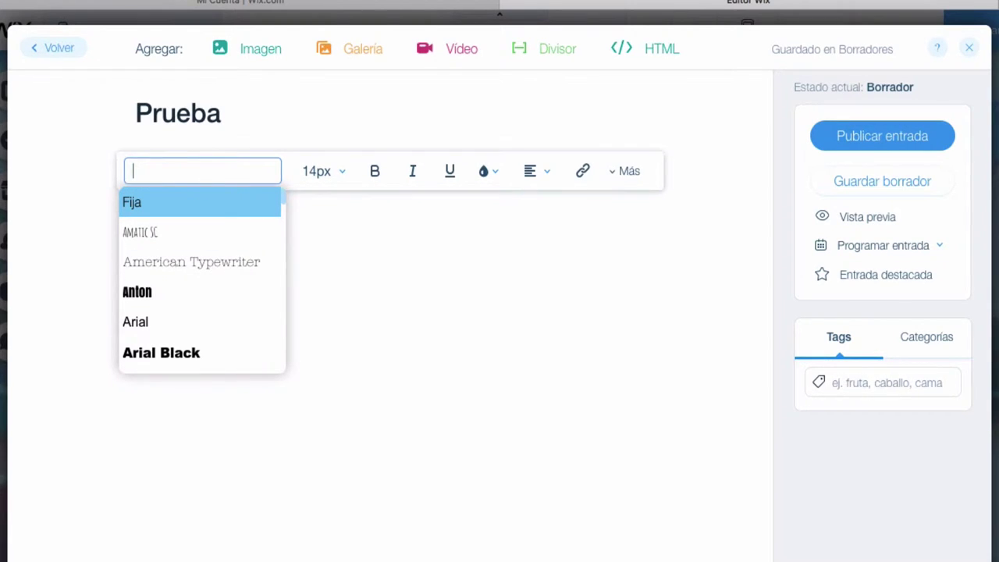
type("Open Sans")
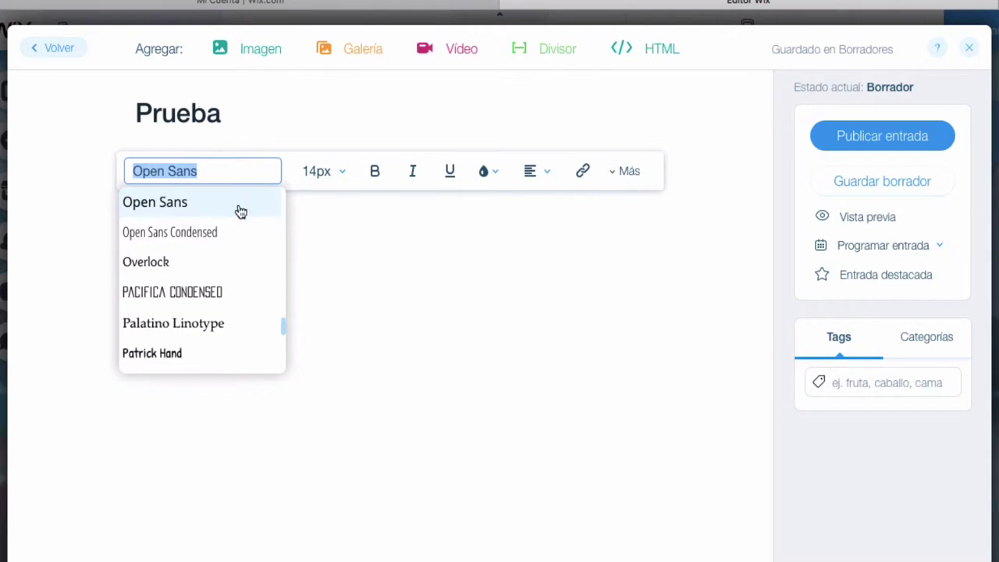
left_click(198, 206)
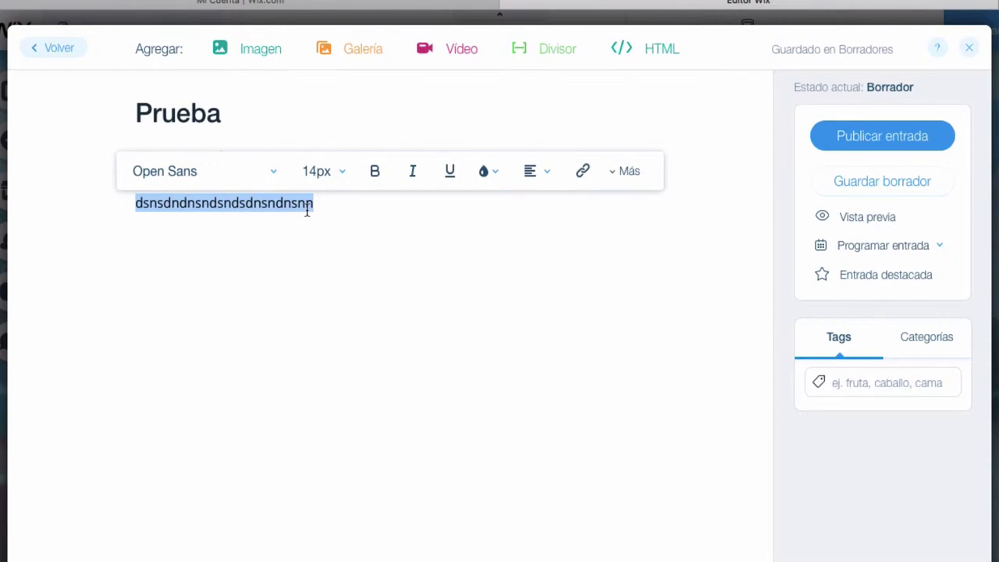
Append "ss s" to the end of the body text and set the entry's author to "Rokos"
left_click(332, 205)
double_click(332, 205)
left_click(371, 199)
type("ss s")
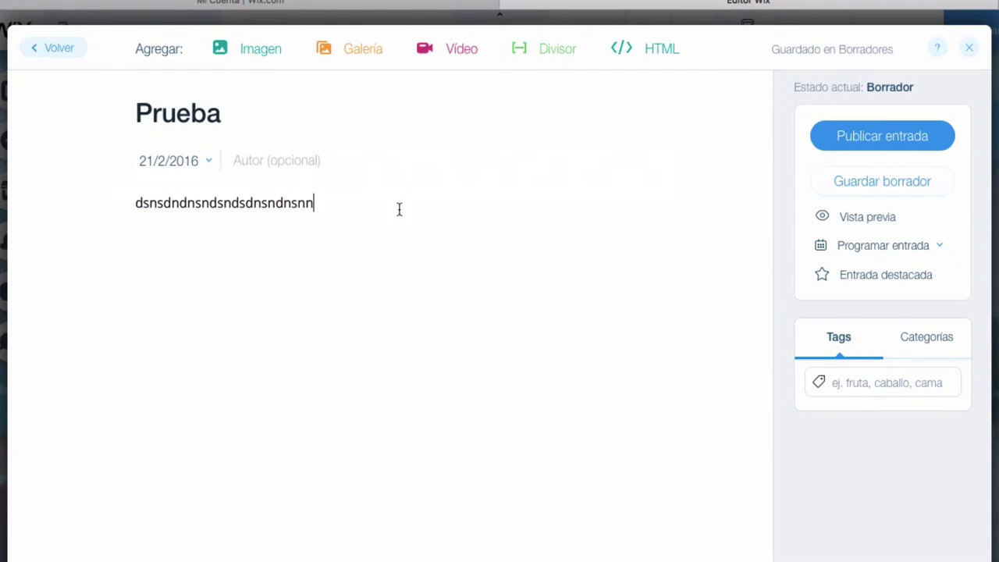
left_click(330, 160)
type("Rokos")
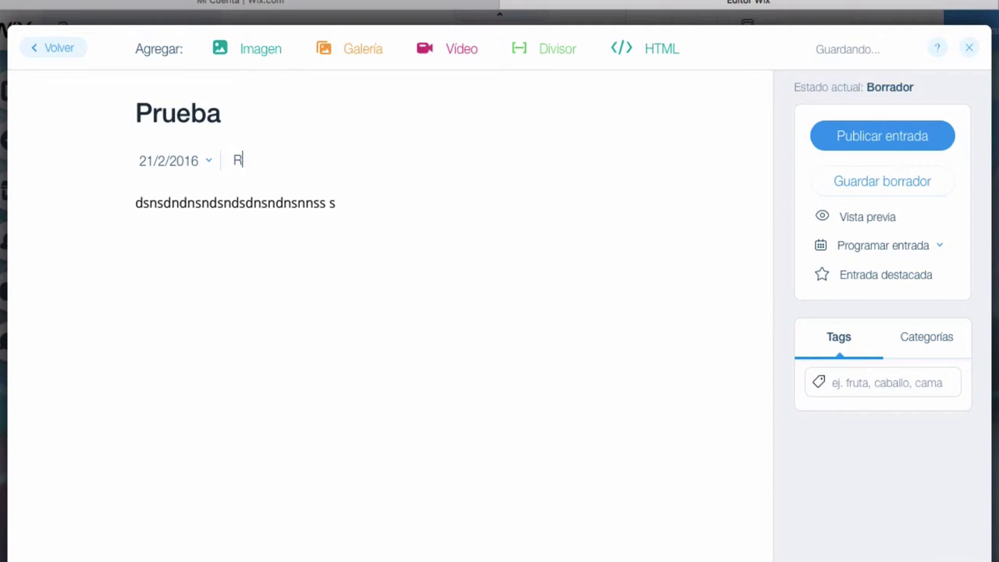
left_click(440, 223)
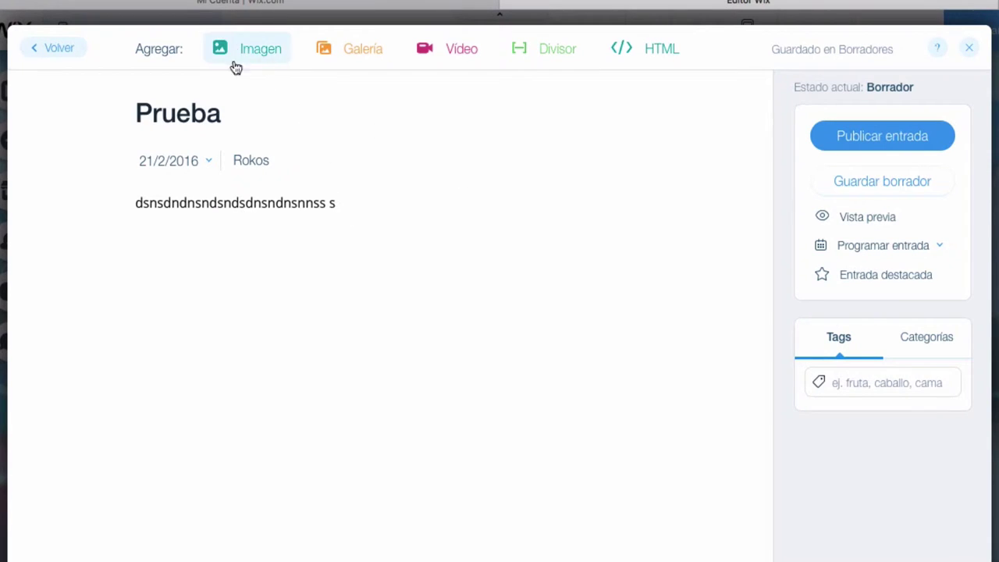
Create a "Club Penguin" folder in the image library for the entry's images and open it
left_click(256, 50)
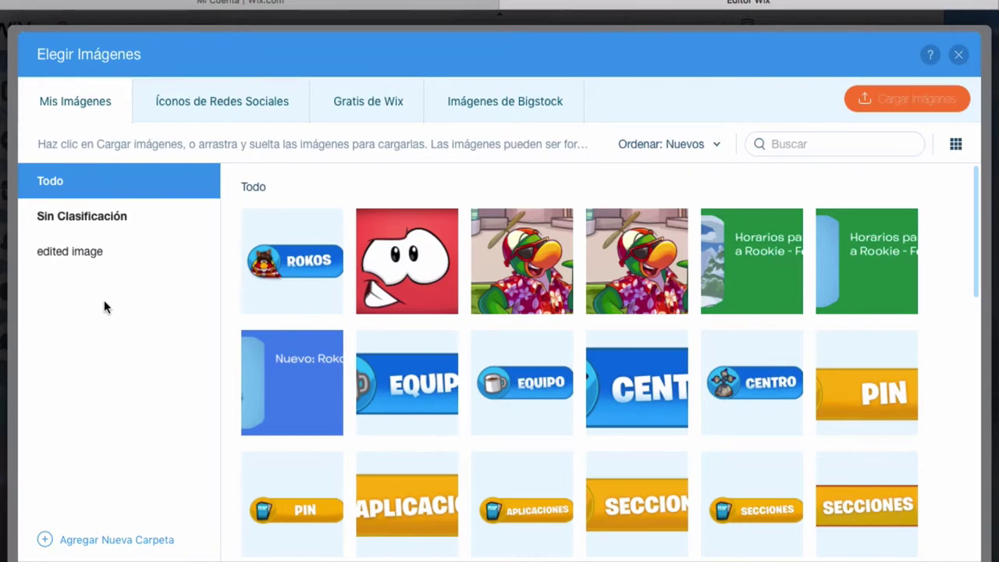
left_click(68, 540)
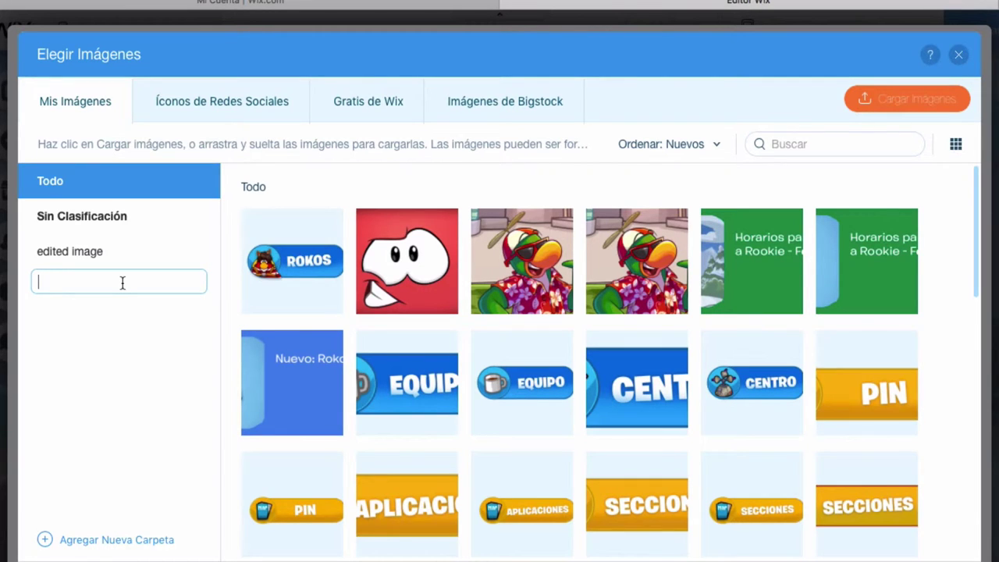
type("Club Penguin")
key("Return")
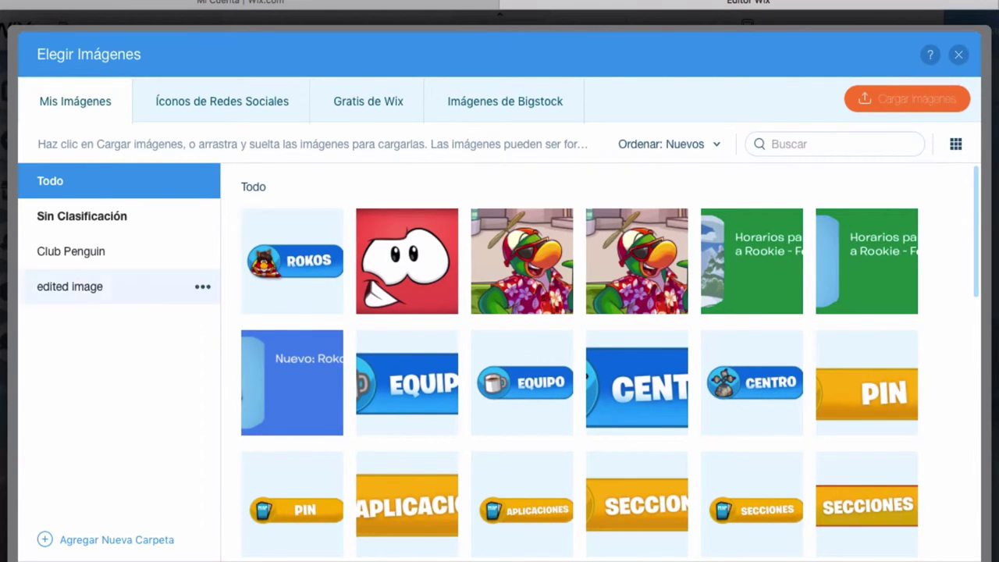
left_click(95, 292)
left_click(80, 256)
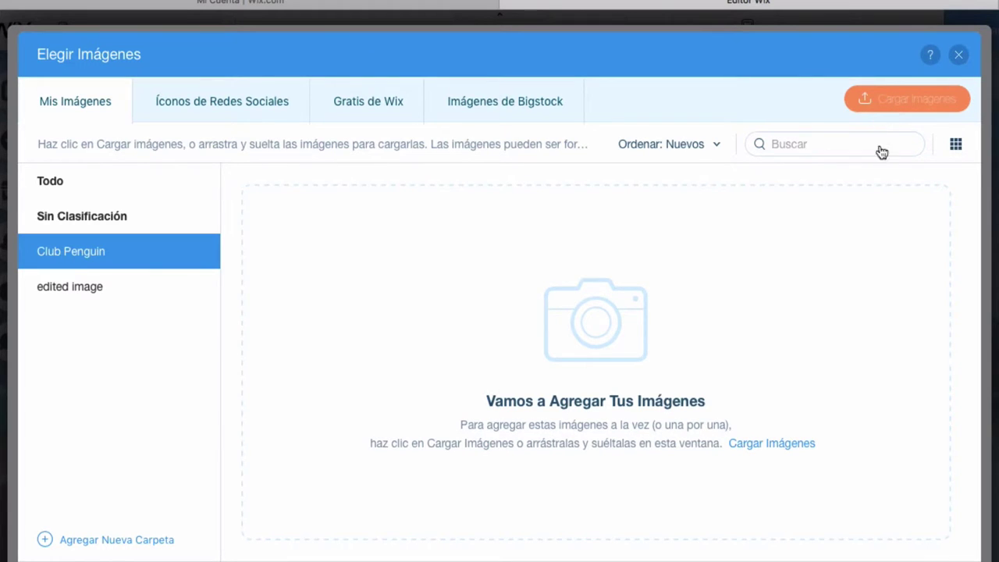
Upload the desktop screenshot "Captura de pantalla 2016-02-17 a las 6.28.42 p.m..png" to the folder, insert it in the entry and enlarge it to 100 %
left_click(872, 103)
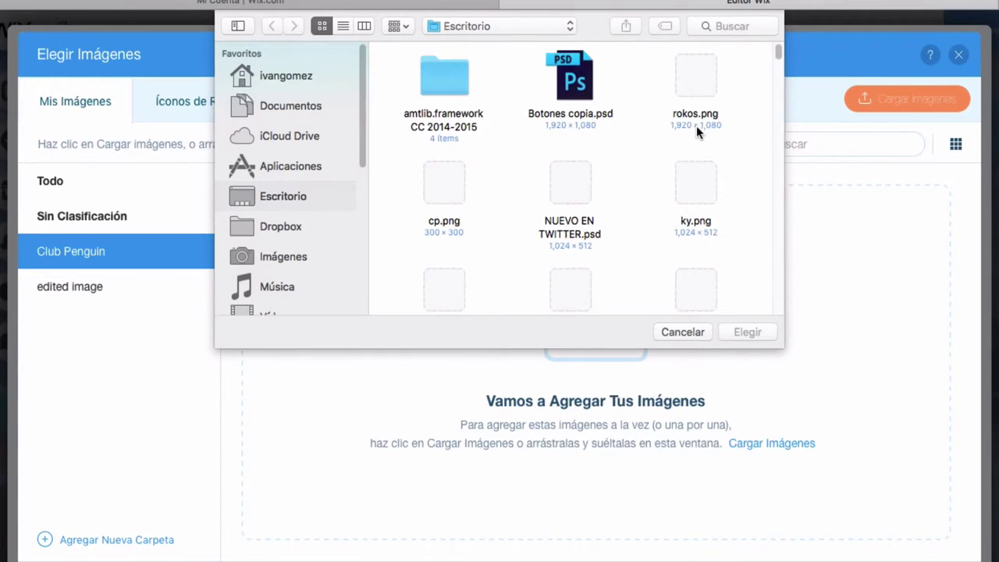
left_click_drag(775, 49, 775, 56)
scroll(765, 75, "down", 6)
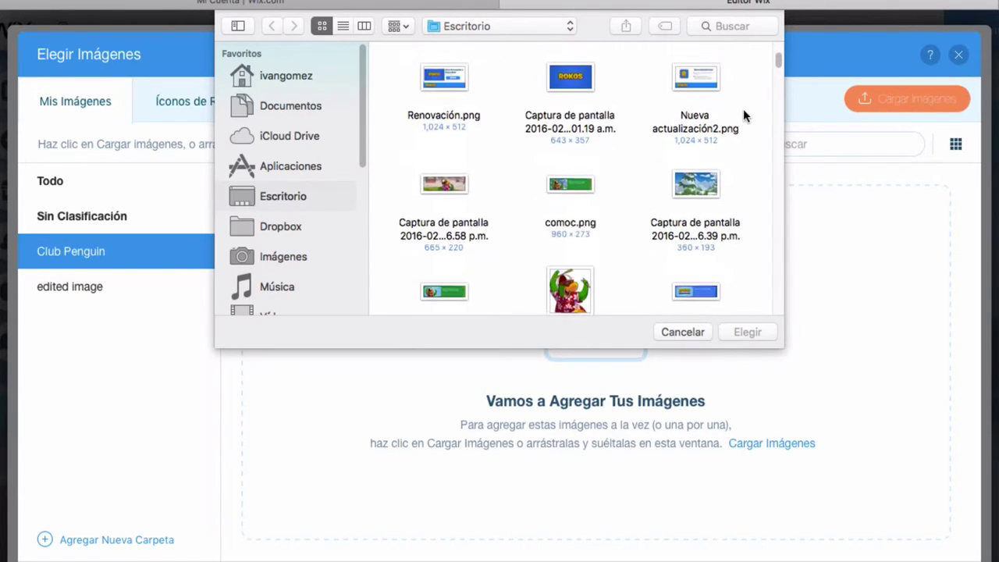
scroll(738, 127, "down", 10)
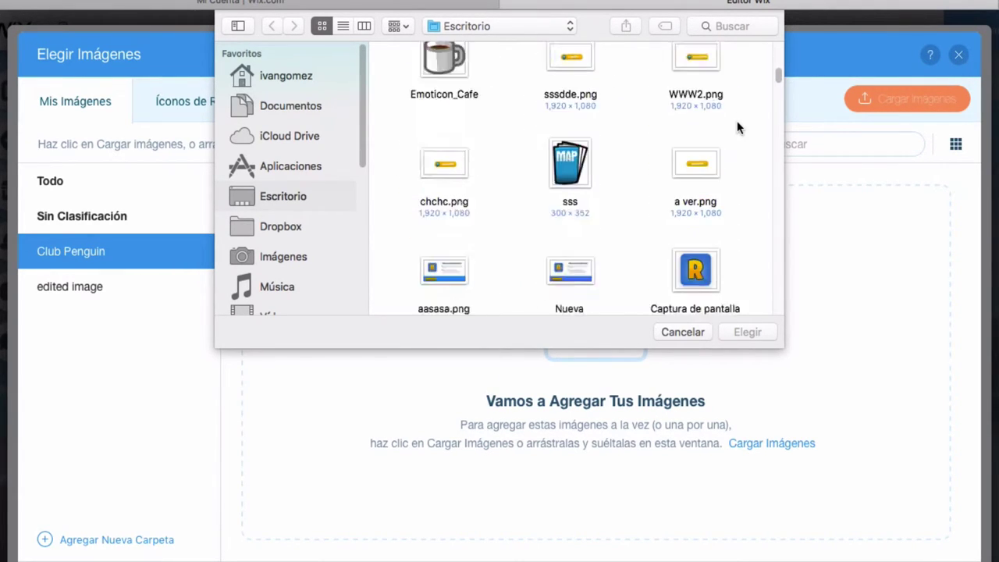
scroll(737, 128, "down", 10)
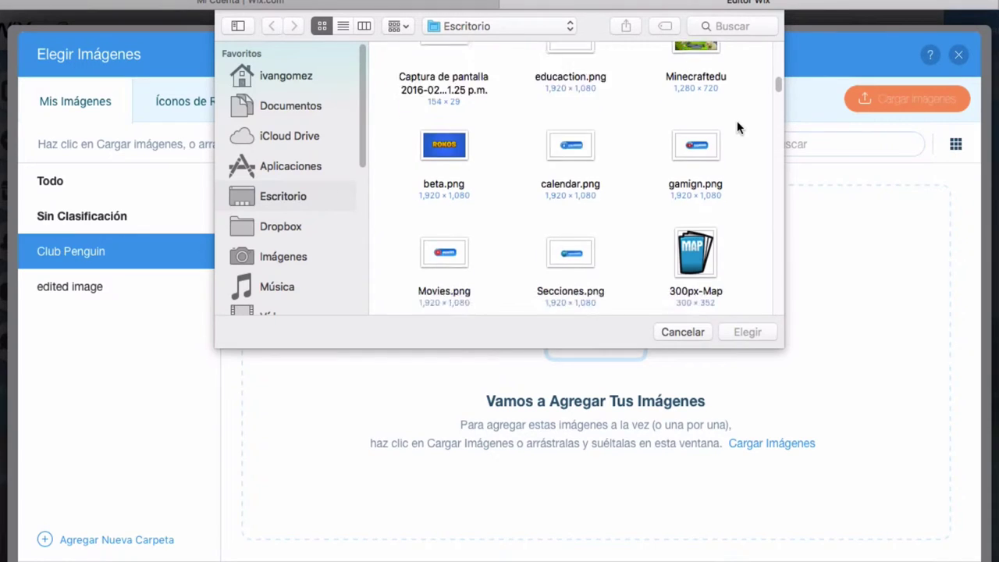
scroll(738, 127, "down", 8)
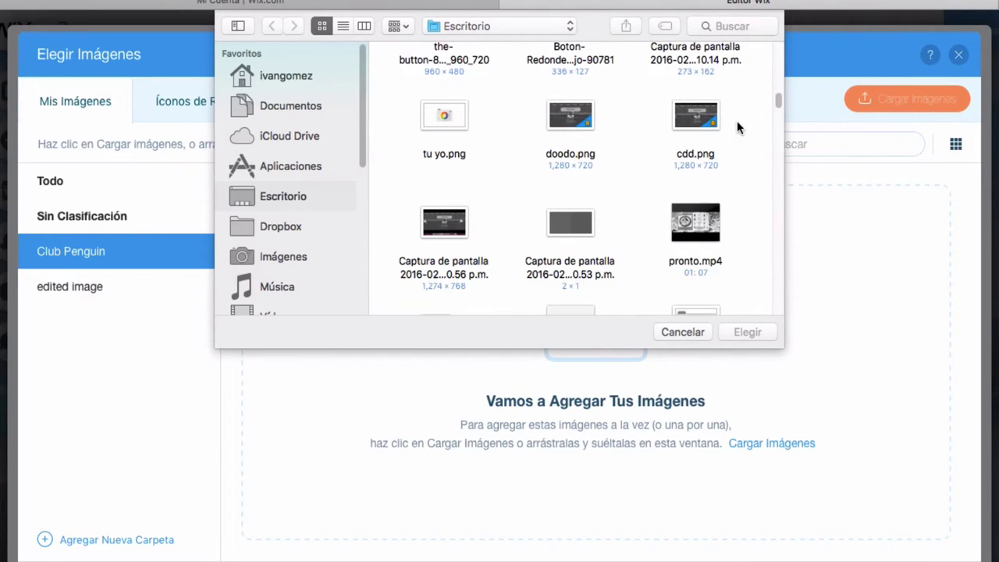
scroll(739, 127, "down", 8)
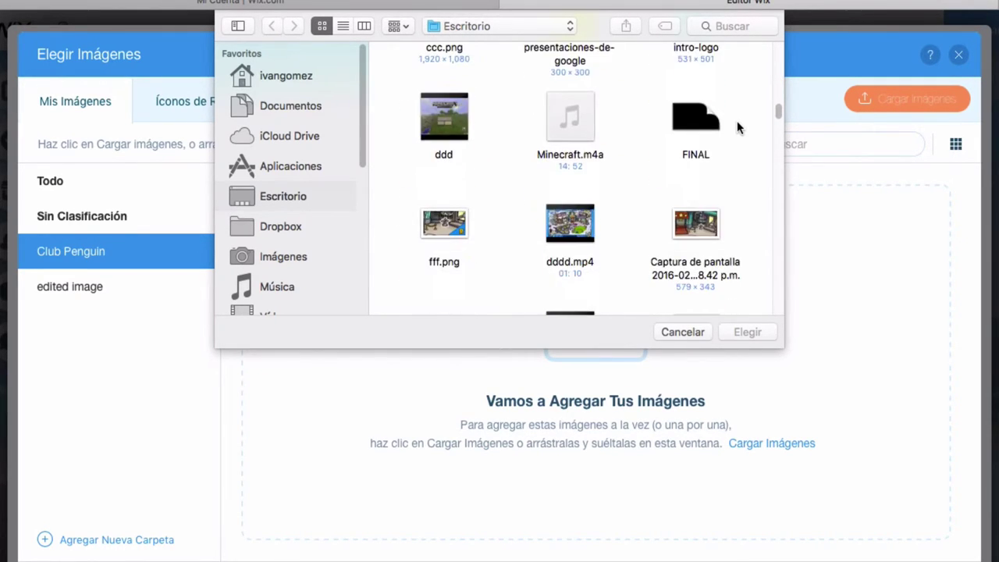
left_click(710, 130)
left_click(746, 331)
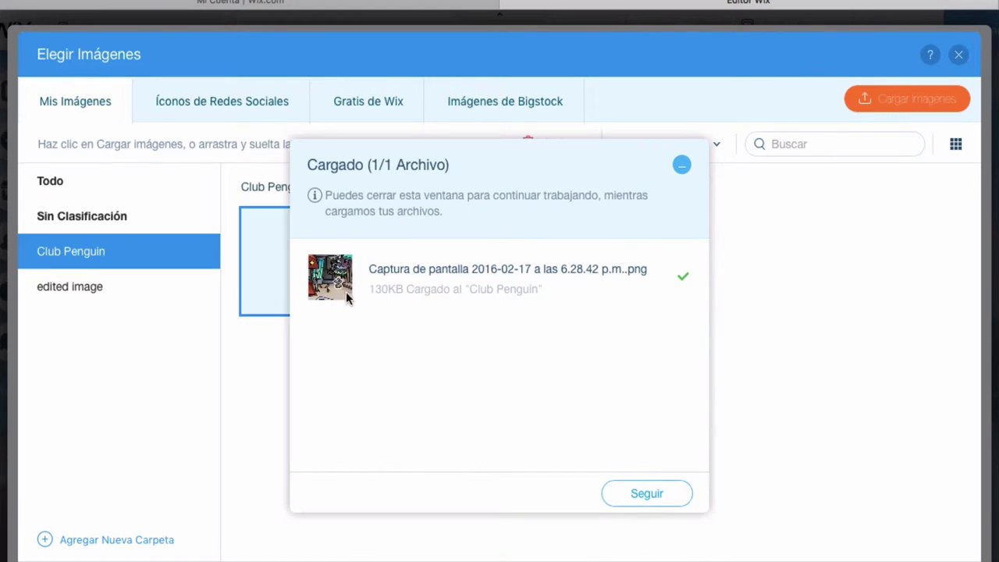
left_click(617, 486)
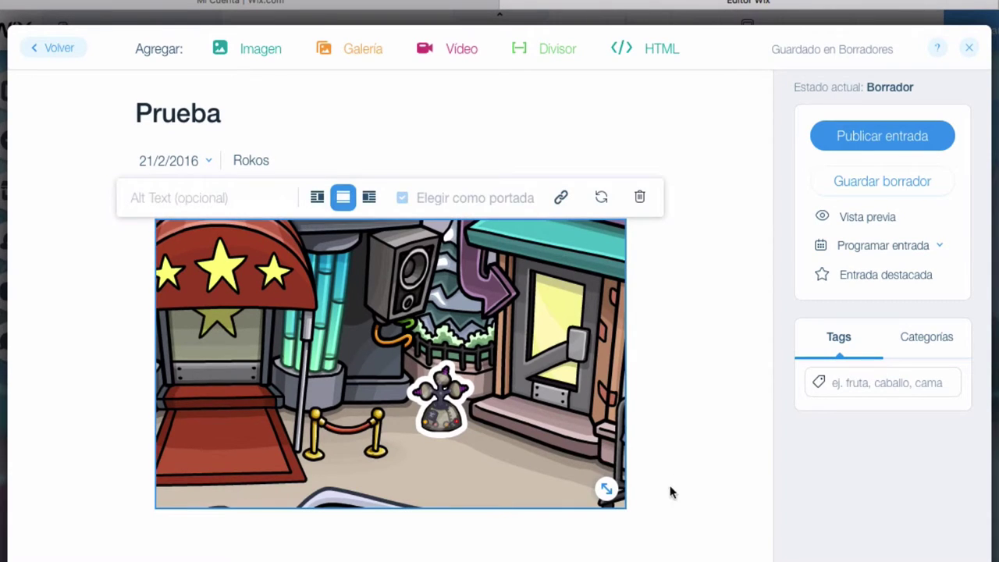
left_click_drag(608, 488, 653, 520)
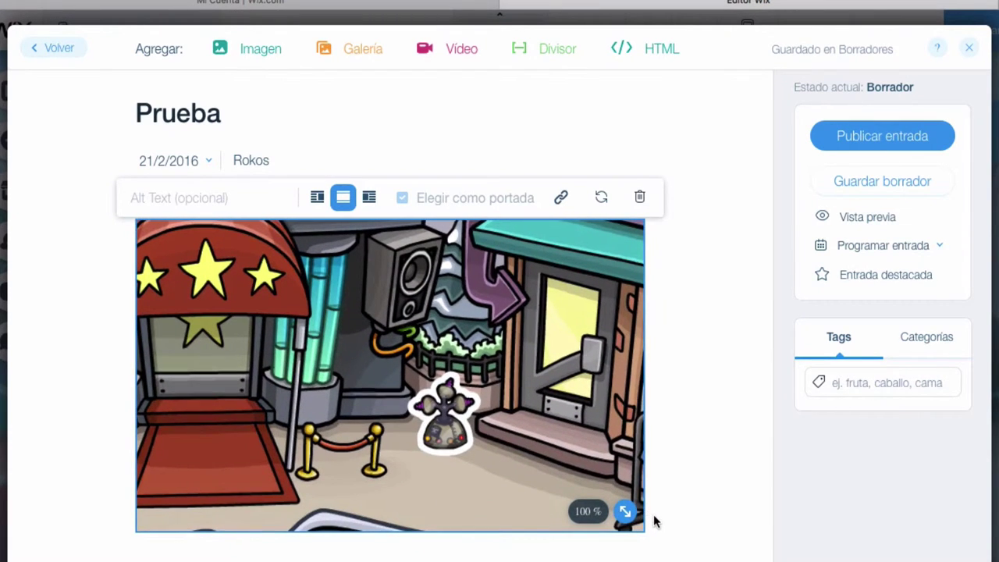
Extend the body text above the image with "nd" followed by a long run of the letter n
left_click(654, 520)
type("ndn")
type("nnnnnnnnn")
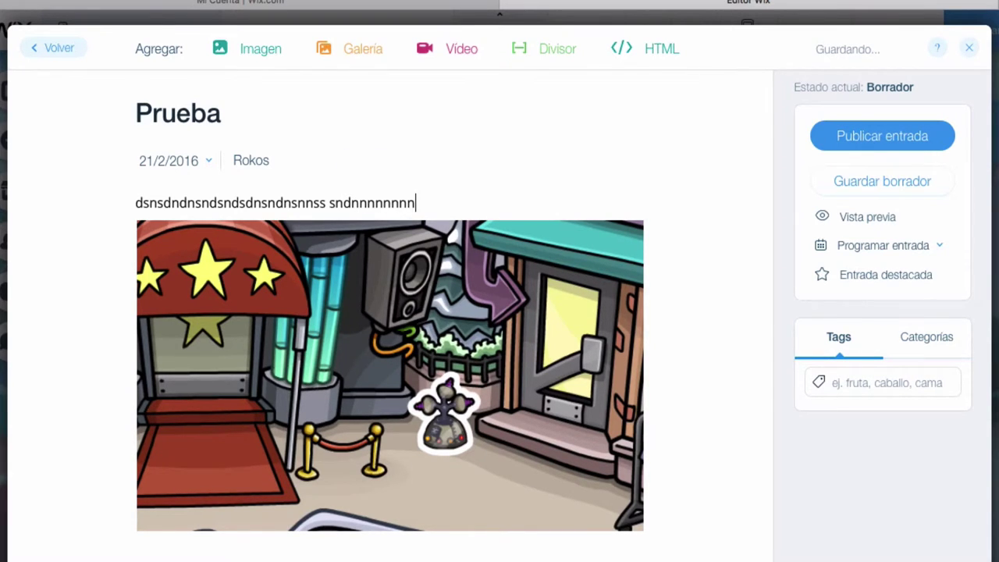
type("nnnnnnnnnnnnnnnn")
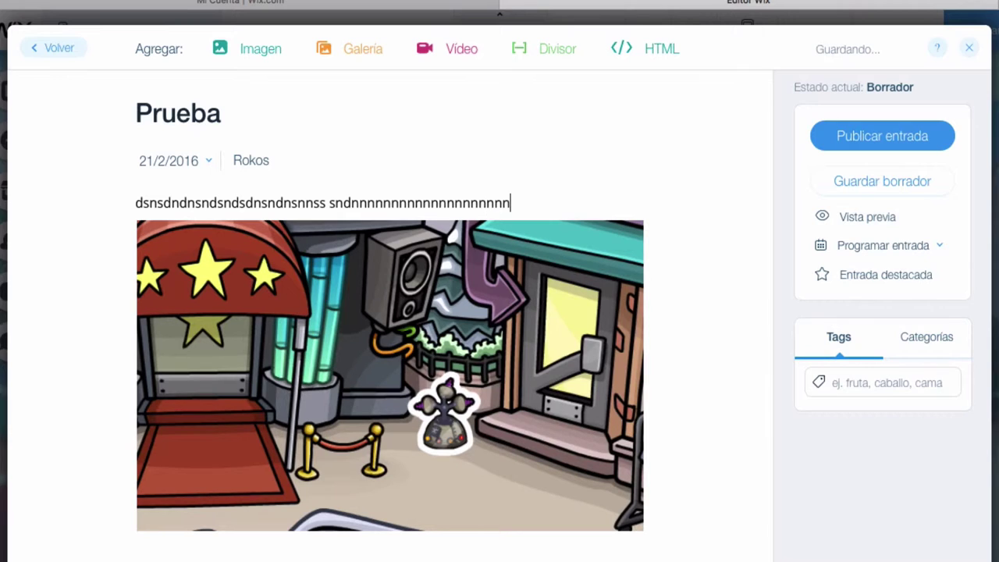
type("nnnnnnnnnnnnnnn")
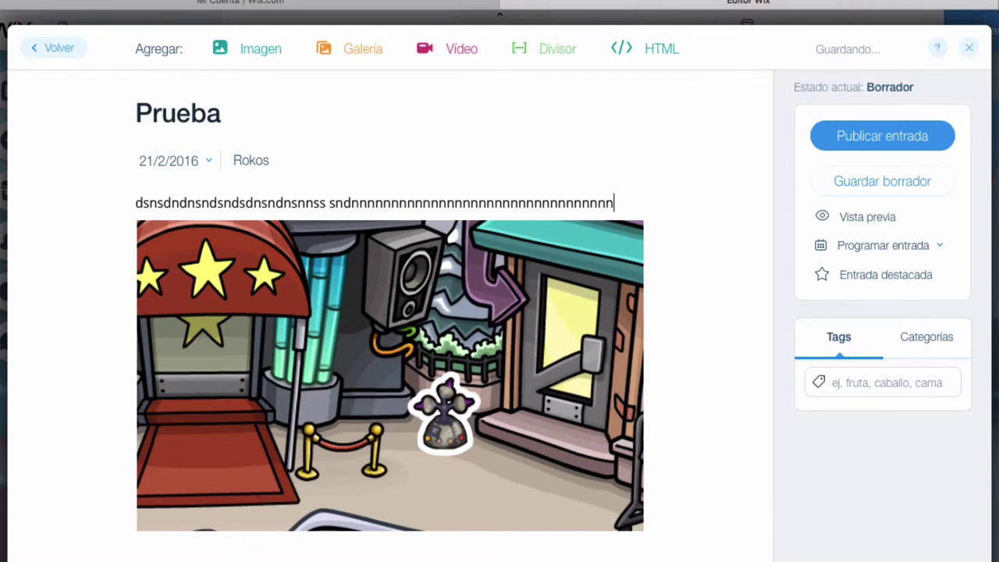
type("n")
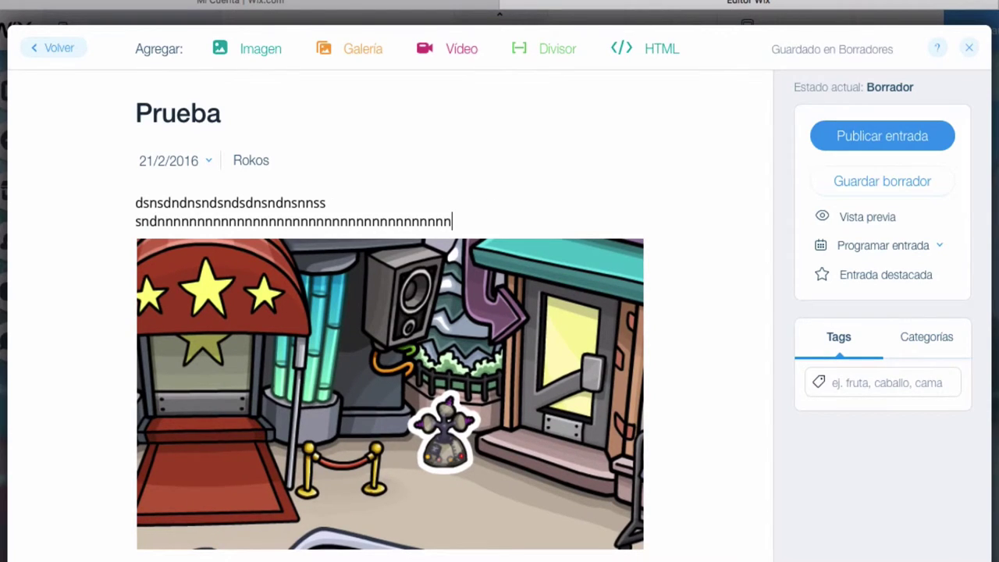
Trim the trailing run of the letter n so the body text above the image fits on one line
key("BackSpace")
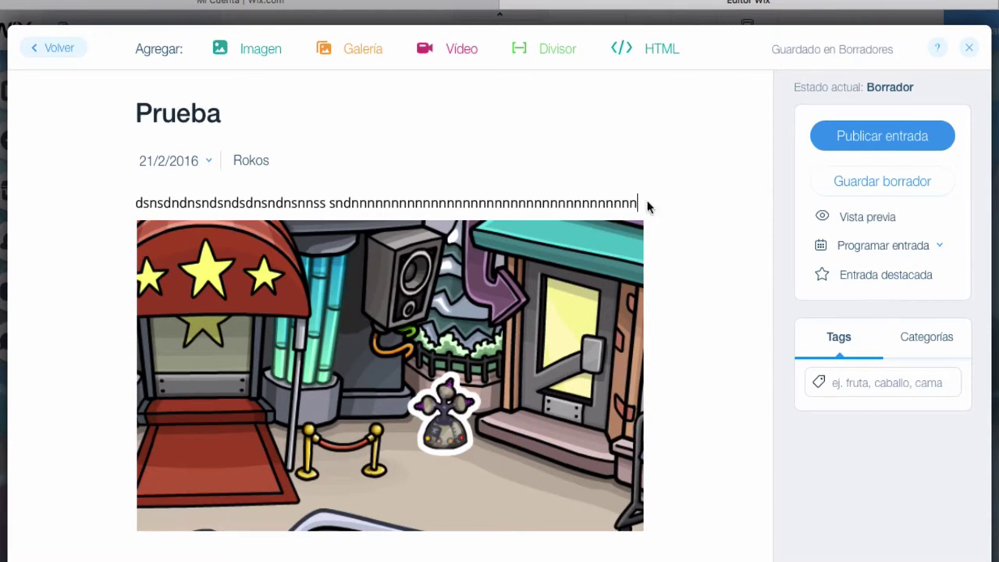
left_click(634, 234)
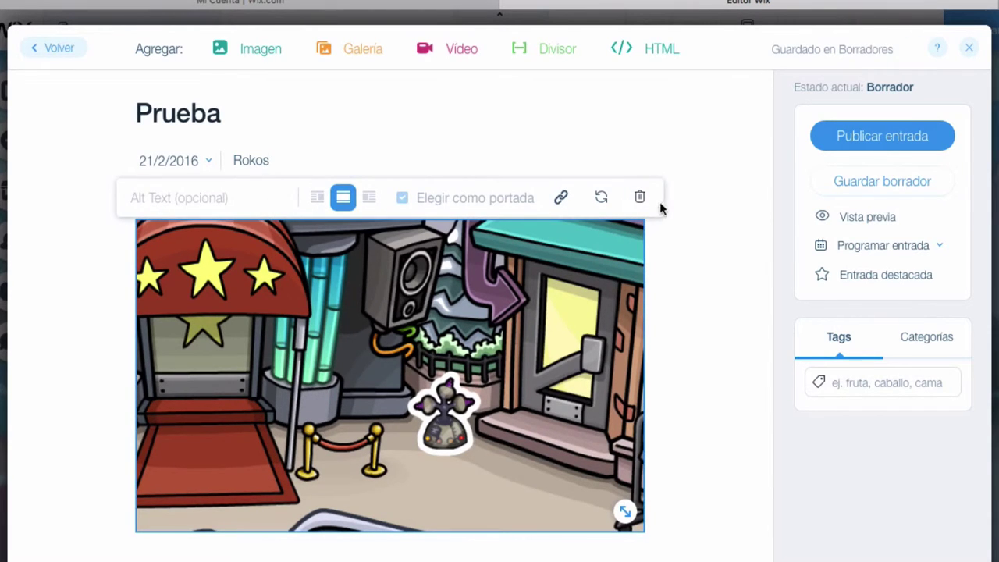
left_click(268, 160)
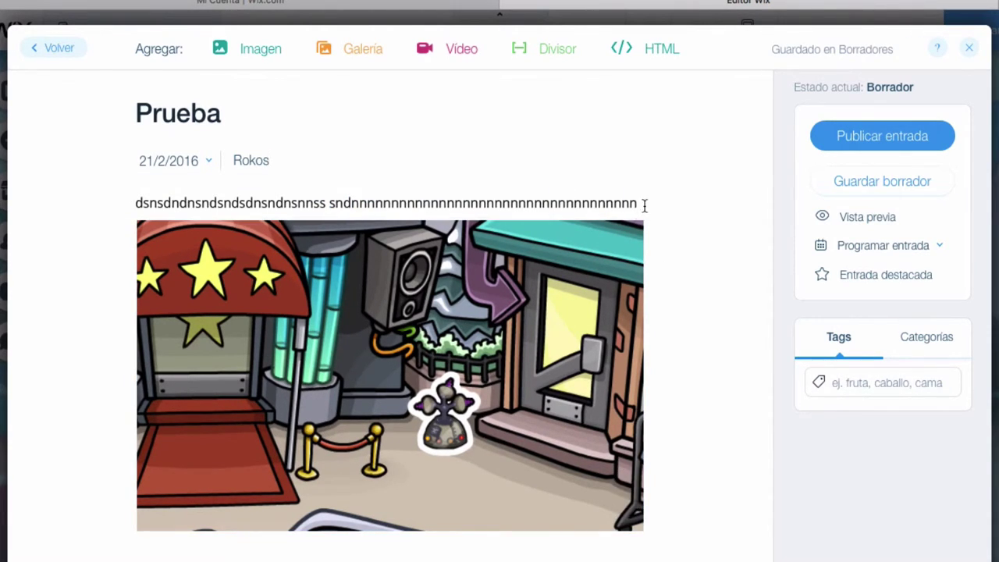
Copy the body line and paste it twice below itself, making three identical lines above the image
left_click(642, 242)
left_click(721, 319)
double_click(209, 210)
left_click(211, 205)
double_click(195, 200)
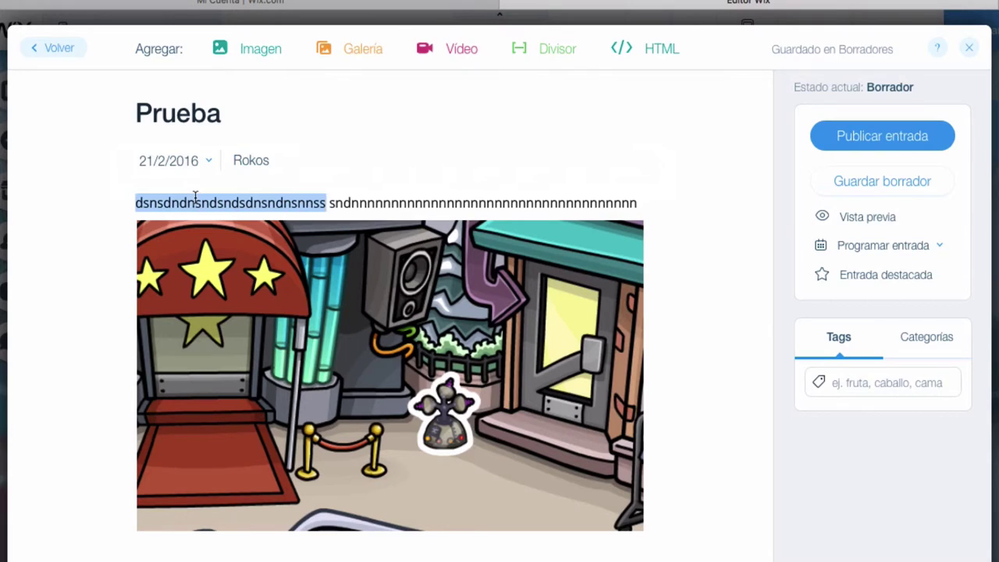
left_click(637, 201)
key("Return")
key("super+v")
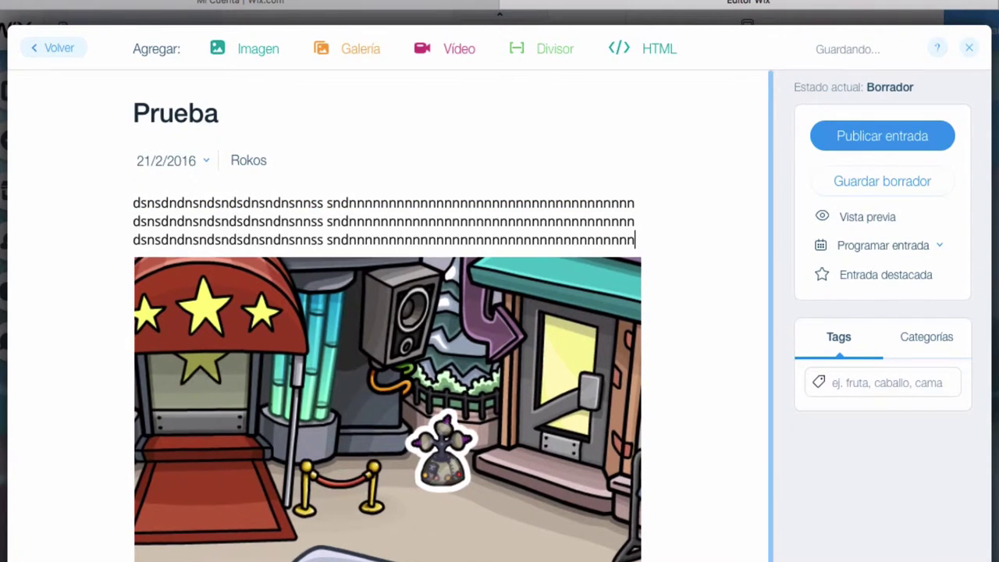
Paste the copied body line twice below the image
scroll(316, 413, "down", 1)
scroll(315, 413, "up", 1)
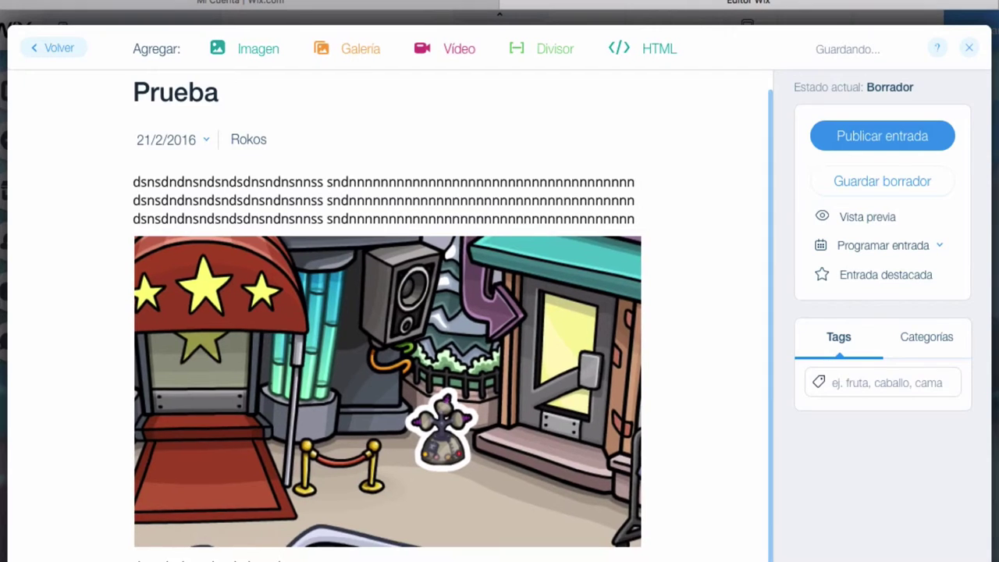
scroll(453, 320, "down", 1)
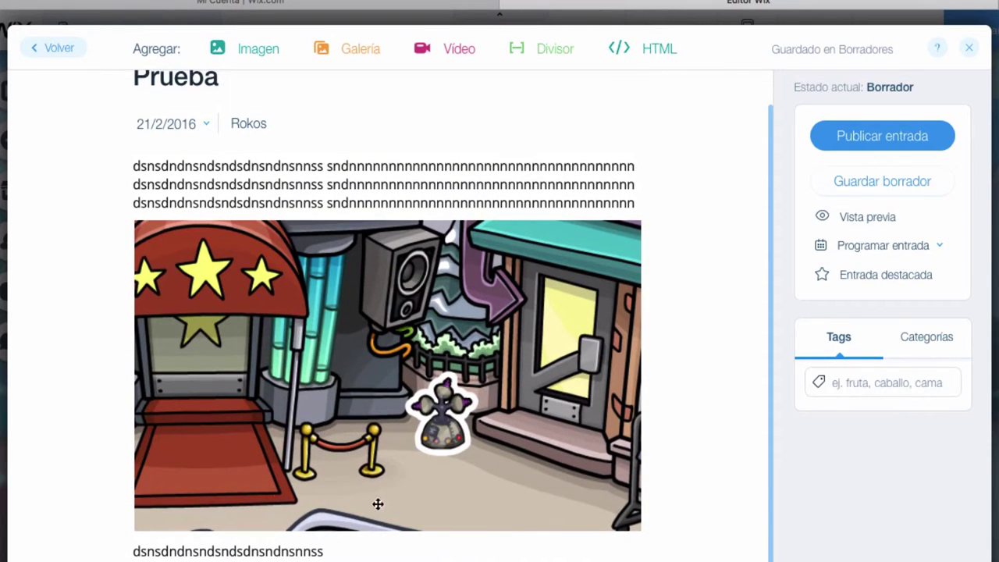
scroll(265, 209, "up", 1)
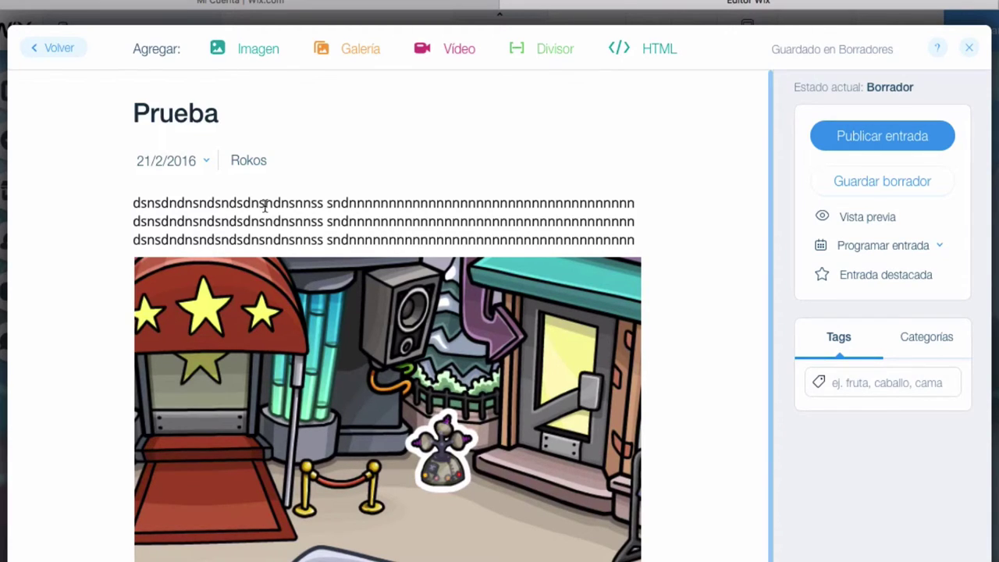
scroll(266, 206, "down", 1)
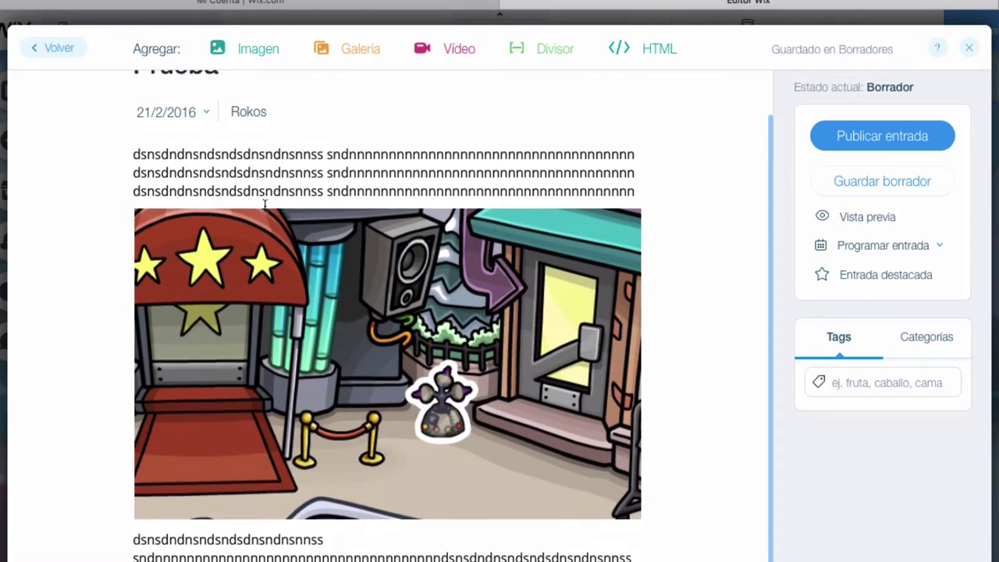
scroll(452, 312, "down", 1)
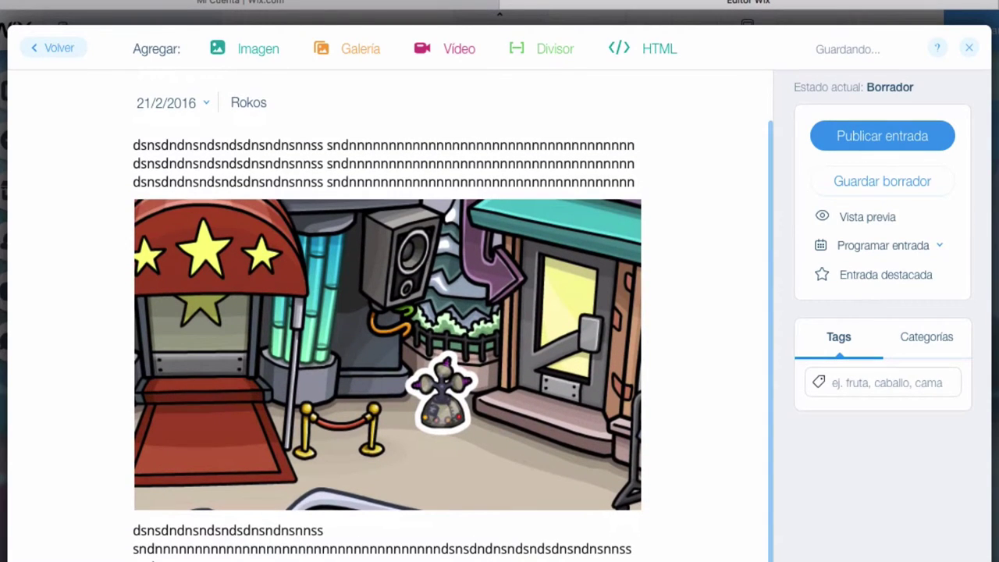
scroll(332, 534, "down", 2)
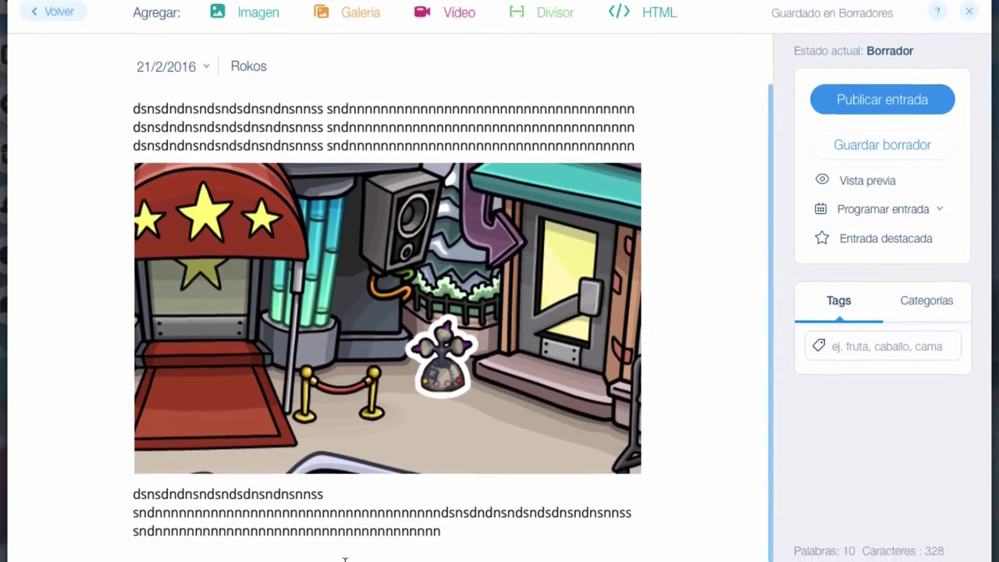
Sign the entry with "-Rokos" below the last paragraph and make the signature bold
type("Rokos")
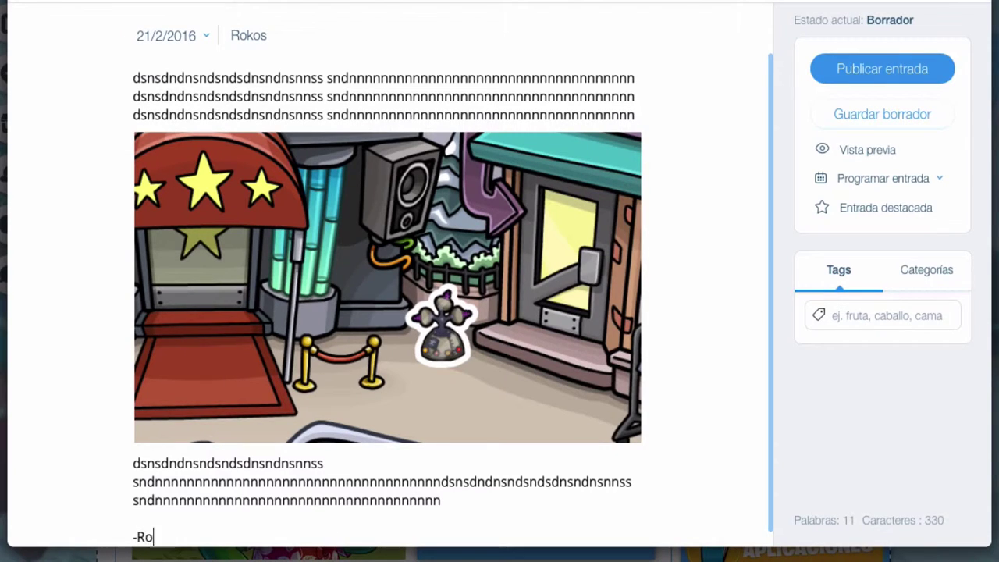
left_click_drag(174, 535, 133, 535)
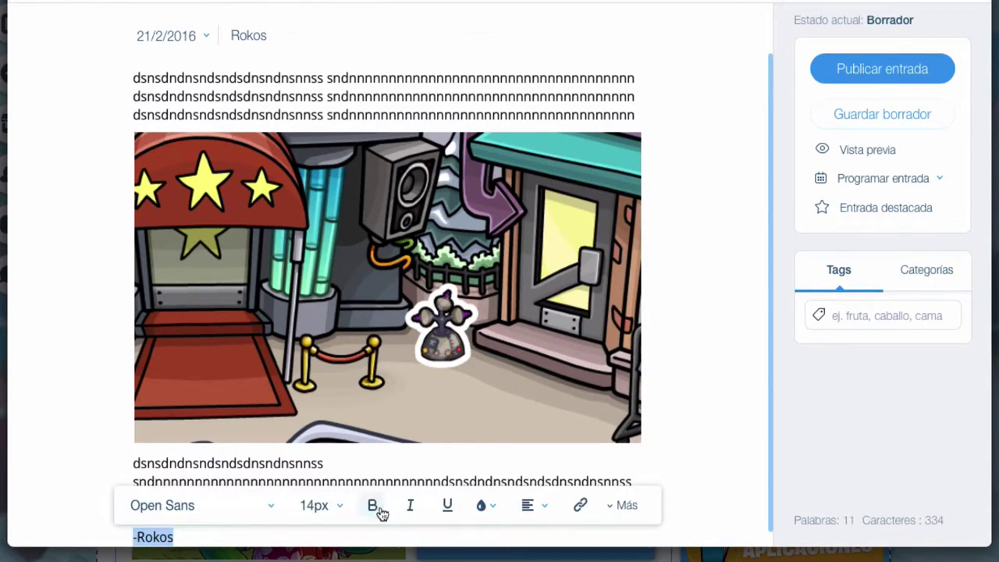
left_click(378, 509)
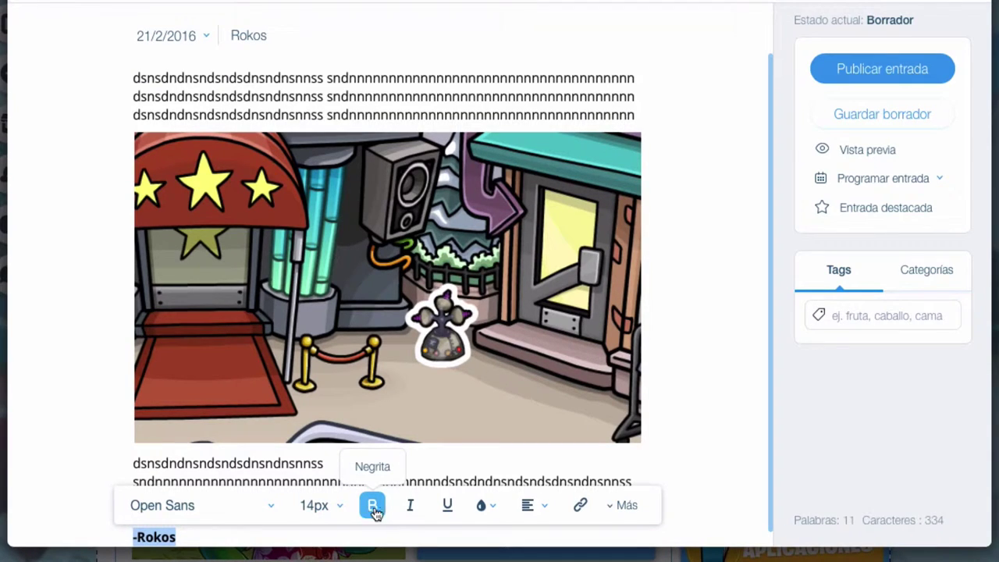
left_click(212, 536)
Publish the "Prueba" entry, dismiss the social sharing offer and close the blog manager
scroll(223, 367, "up", 1)
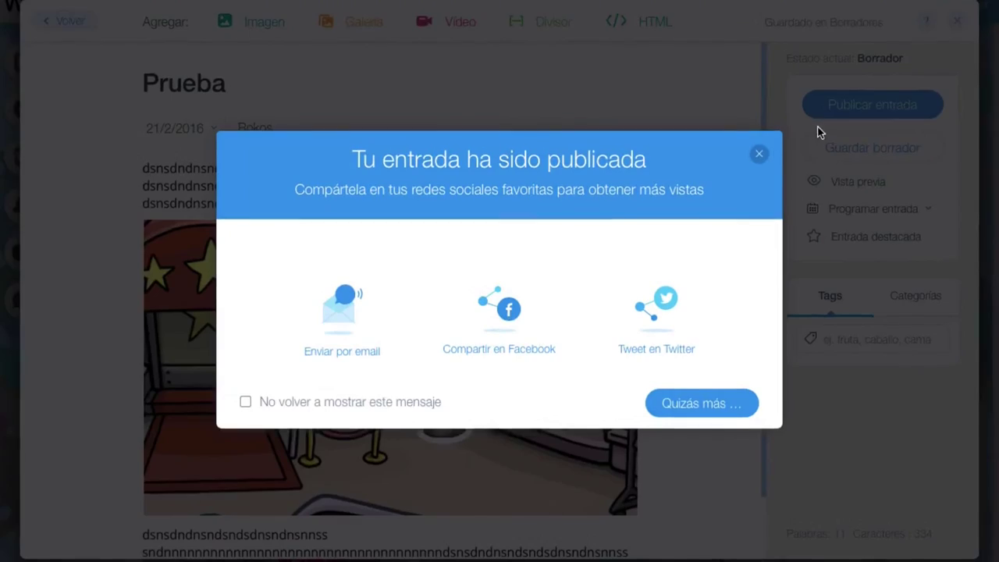
left_click(759, 153)
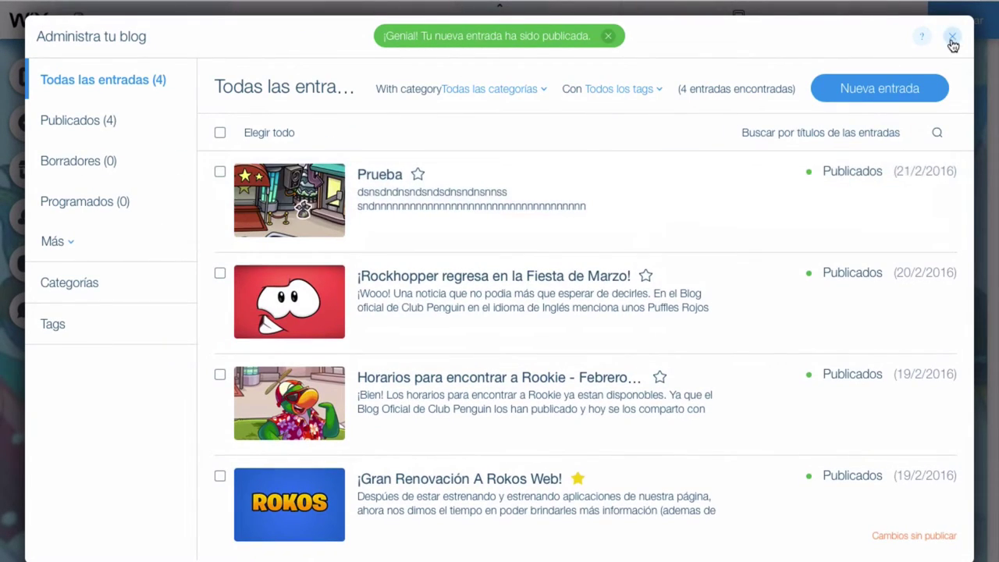
left_click(952, 39)
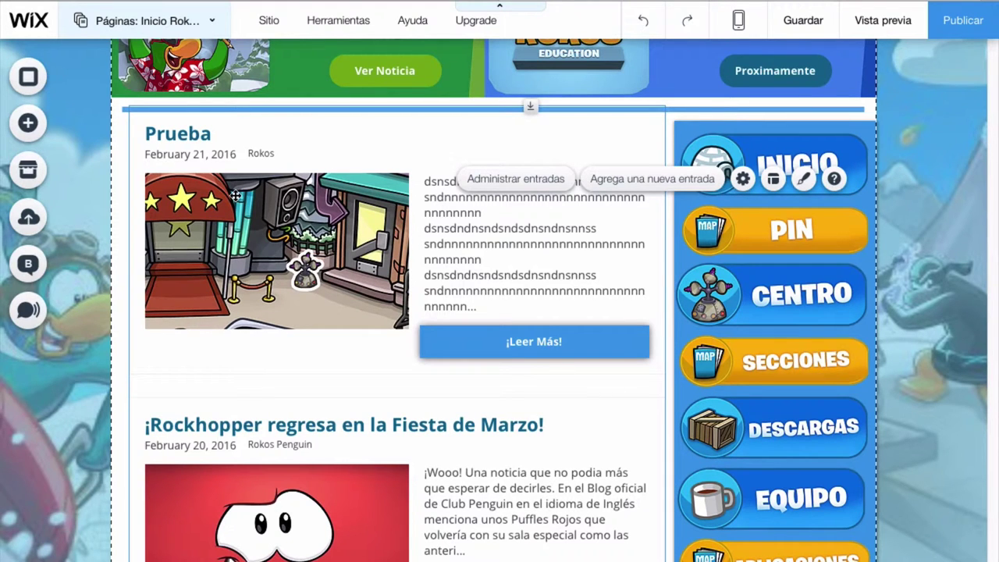
Preview the site, read the full "Prueba" entry from the home page feed and return to the editor
scroll(235, 195, "up", 2)
left_click(883, 20)
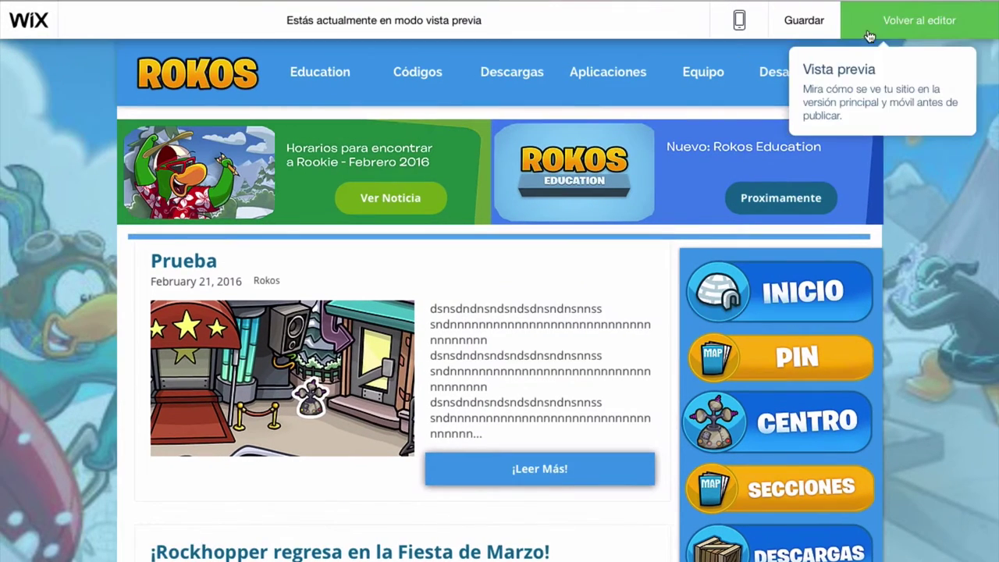
scroll(258, 197, "down", 2)
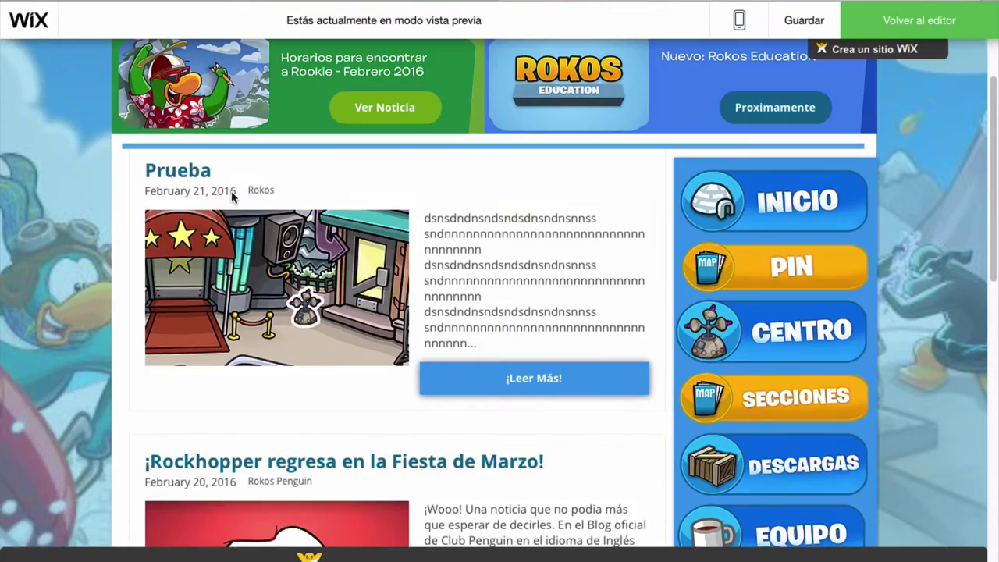
left_click(479, 379)
scroll(342, 101, "down", 5)
scroll(140, 221, "down", 4)
scroll(141, 221, "up", 10)
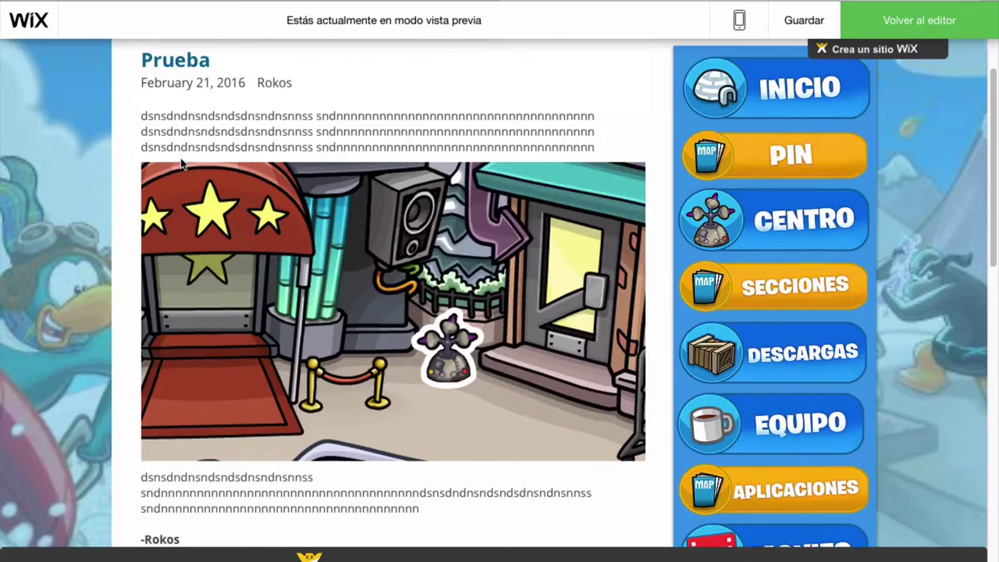
left_click(193, 64)
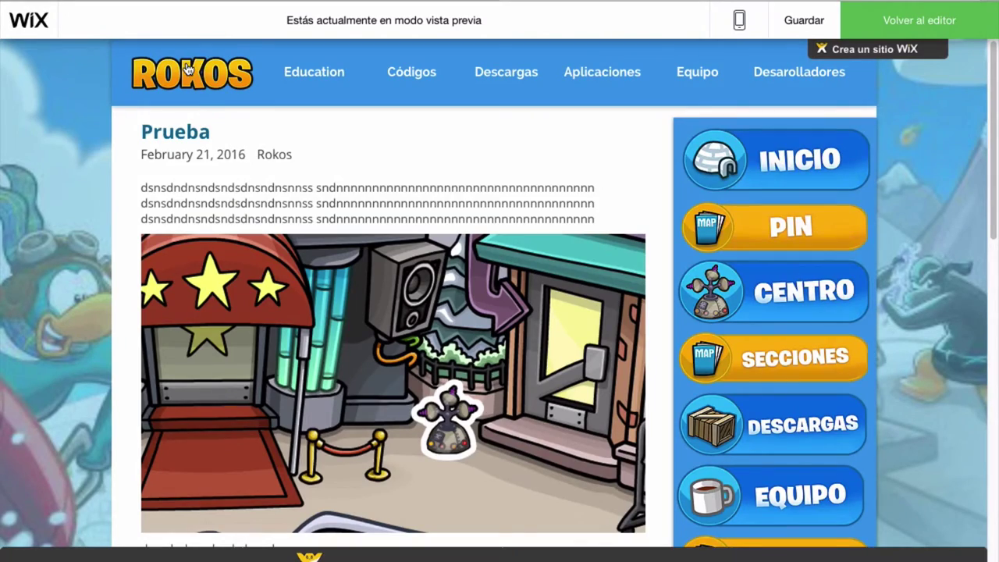
left_click(946, 24)
Start a new entry from the home page's blog feed, then go back to the list of all entries
scroll(344, 218, "down", 6)
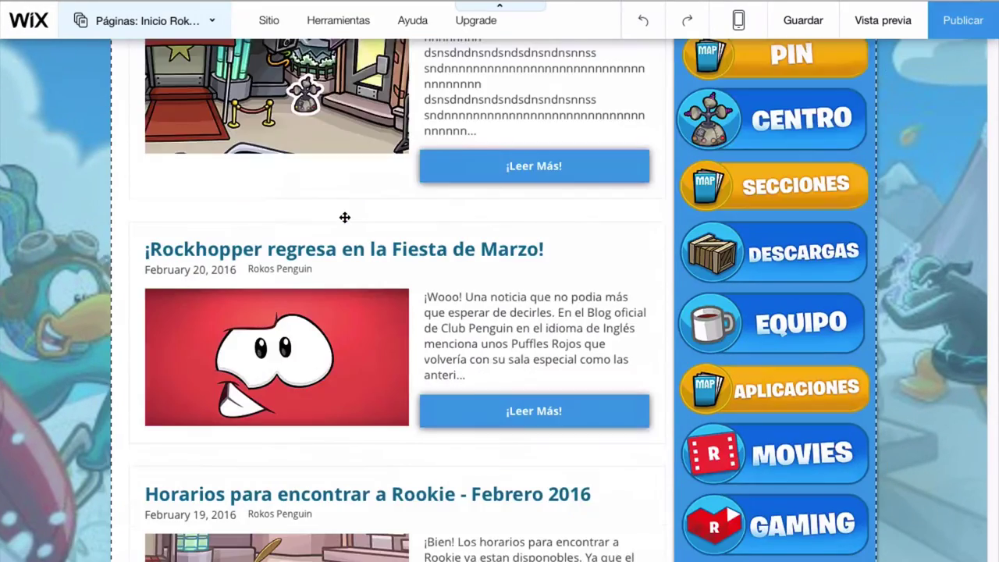
scroll(345, 218, "up", 5)
left_click(344, 218)
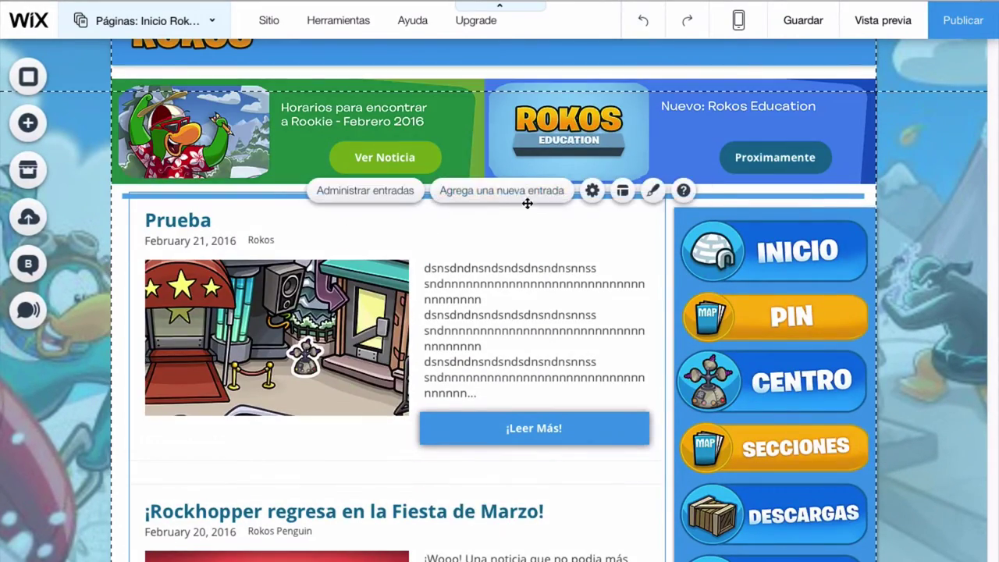
left_click(504, 192)
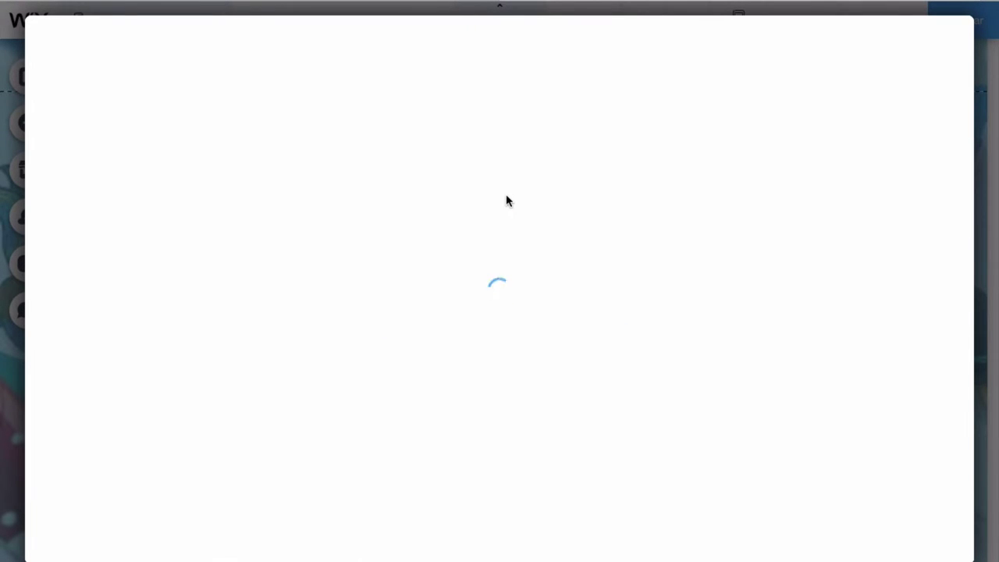
left_click(72, 37)
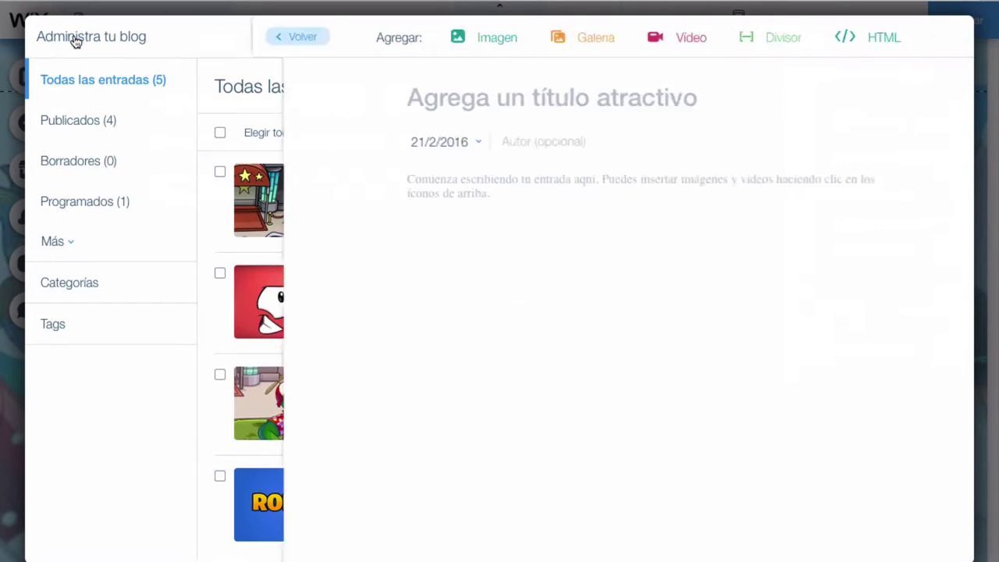
Send the "Prueba" entry to the trash and close the blog manager
left_click(220, 172)
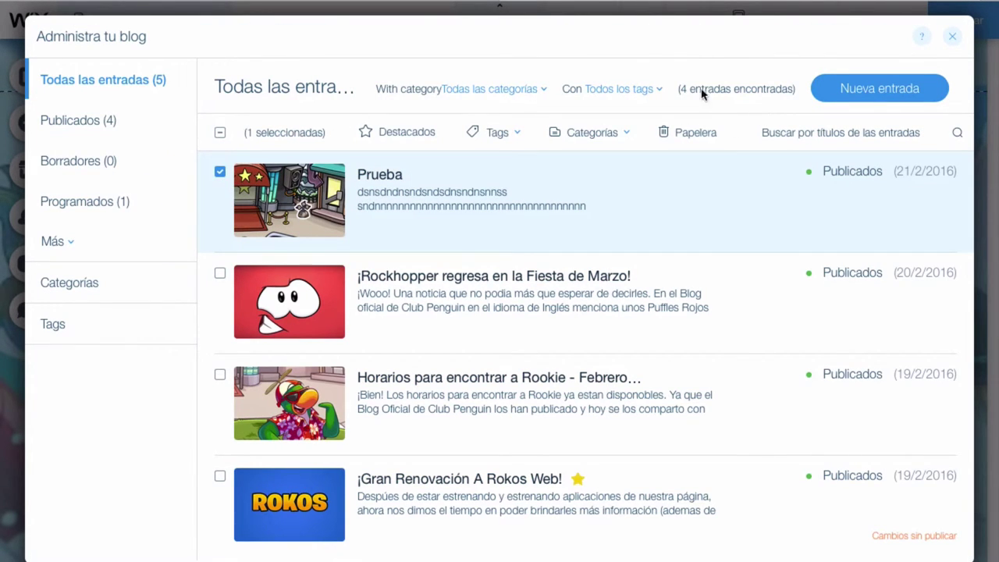
left_click(684, 137)
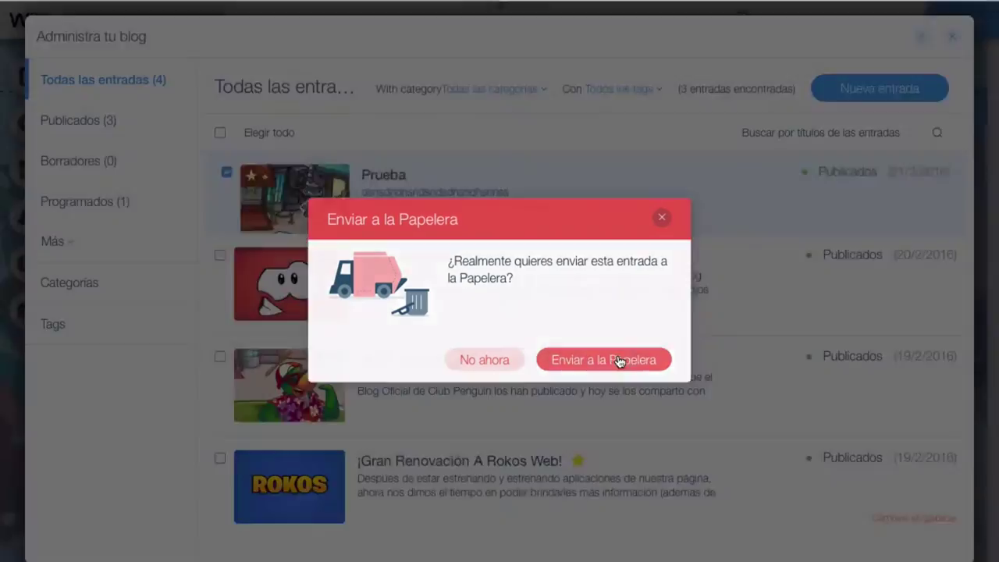
left_click(616, 358)
left_click(953, 37)
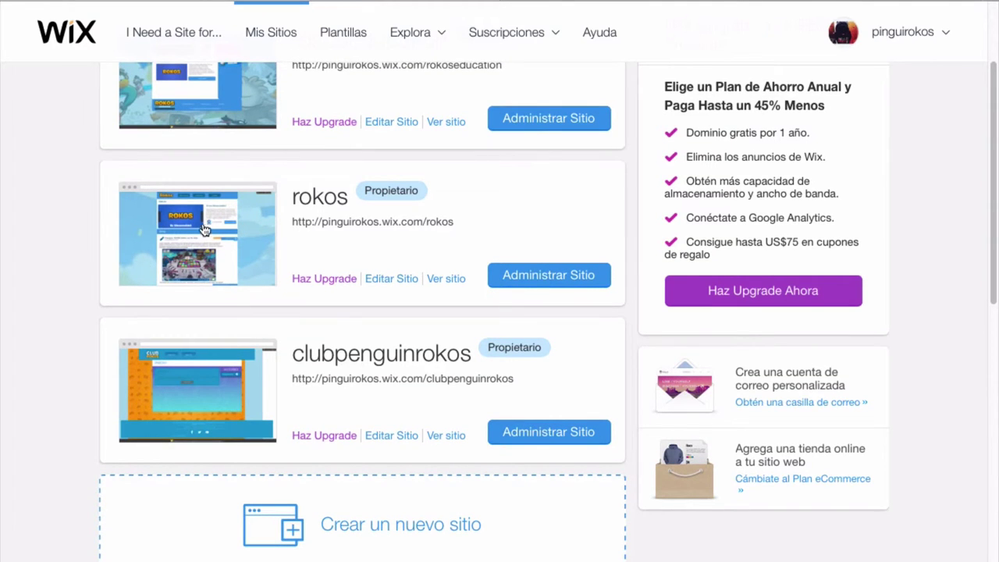
Leave the editor for the rokos site's dashboard and open its Blog app
left_click(202, 225)
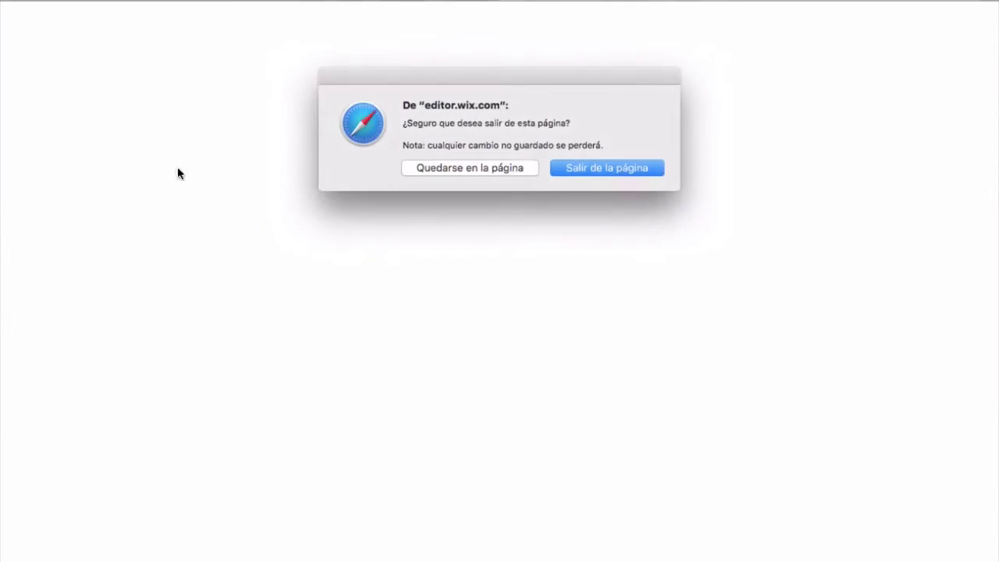
left_click(614, 170)
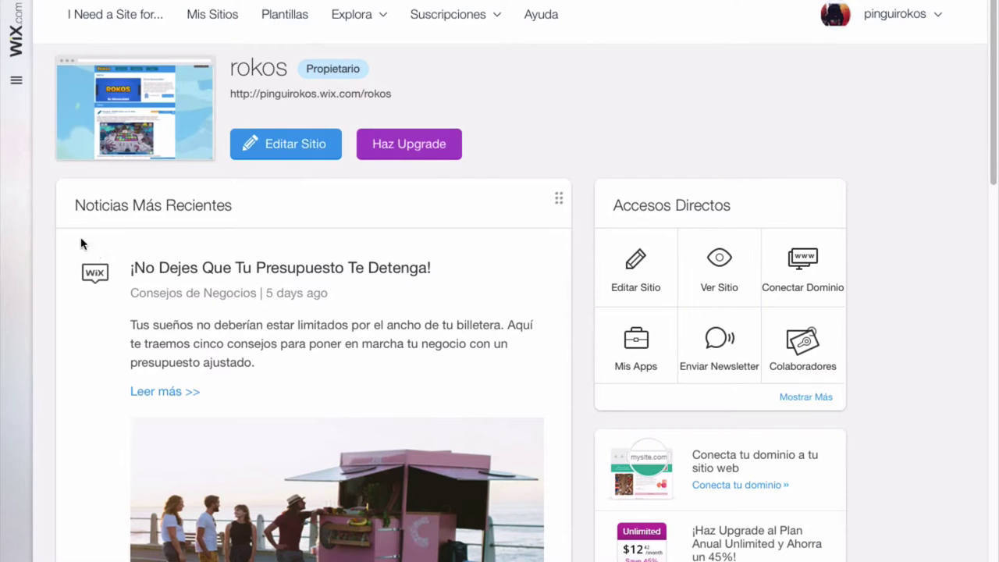
left_click(16, 79)
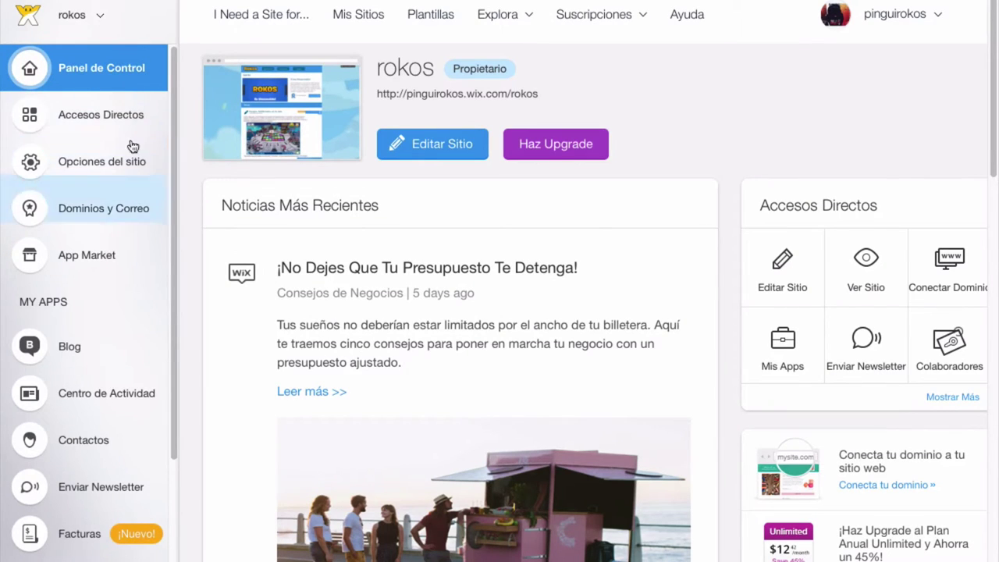
left_click_drag(174, 121, 167, 251)
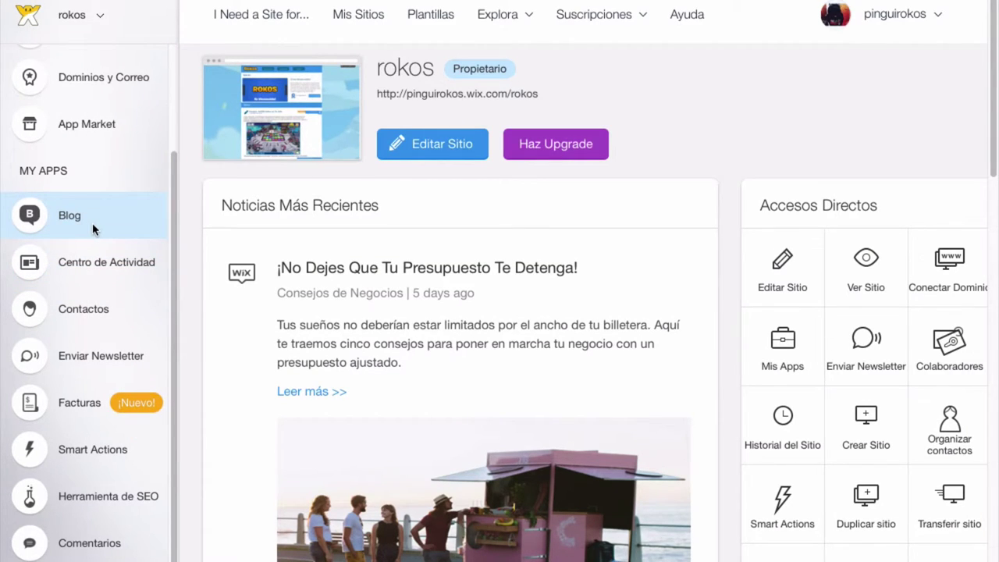
left_click(92, 222)
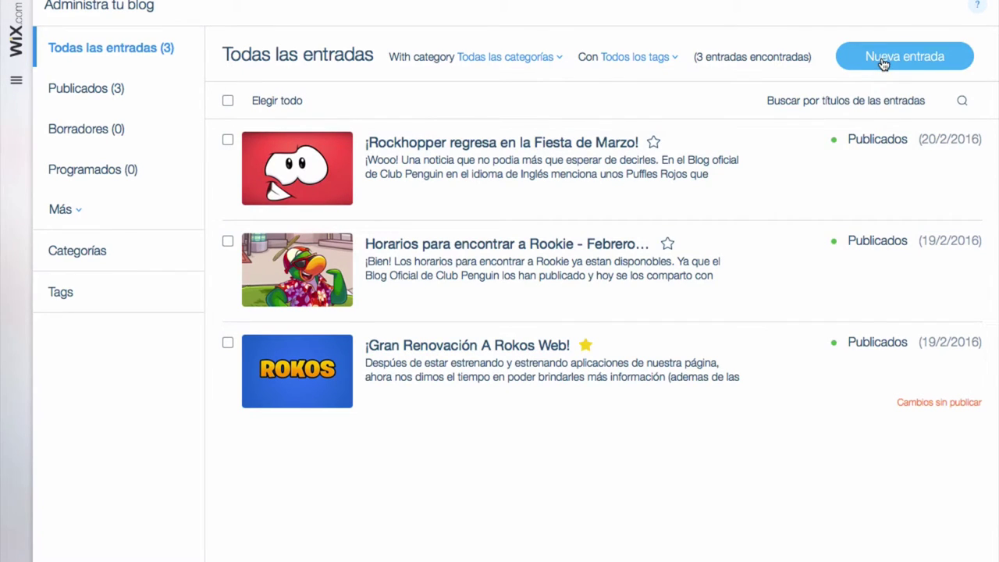
Create a new blog entry from the dashboard and enter "dddd" as its body text
left_click(883, 61)
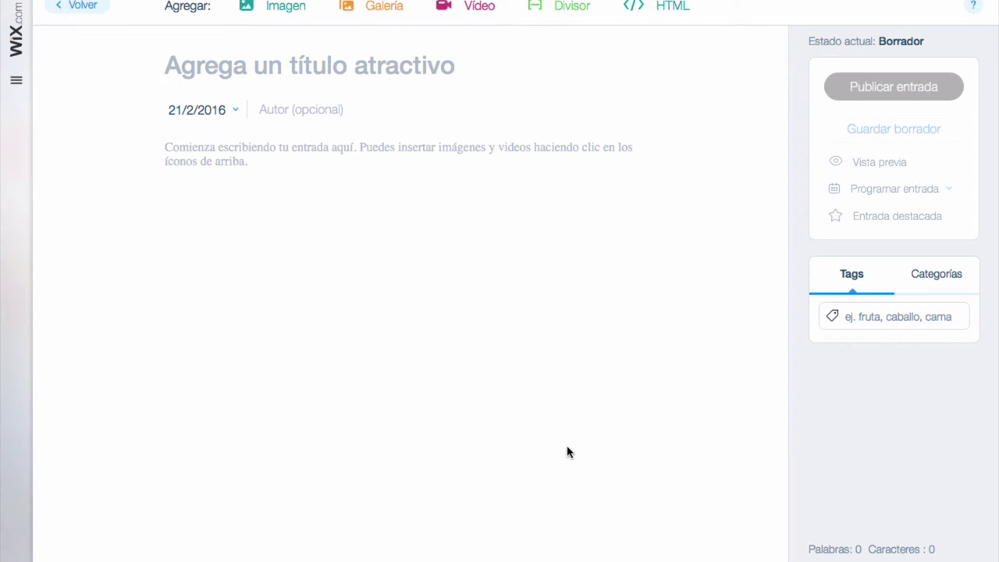
left_click(183, 151)
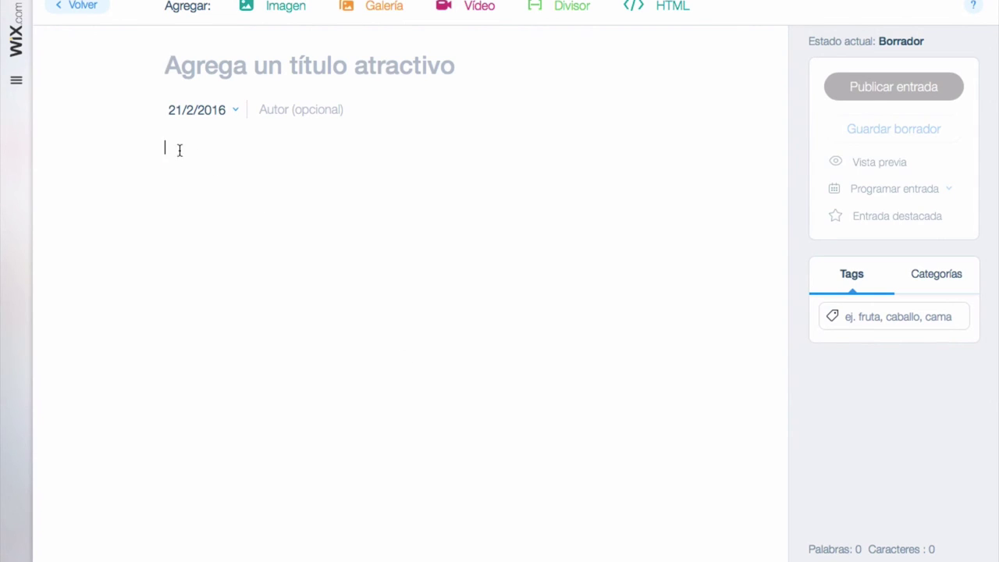
left_click(168, 156)
type("dddd")
Change the font of the "dddd" body text to Open Sans
left_click_drag(198, 154, 180, 131)
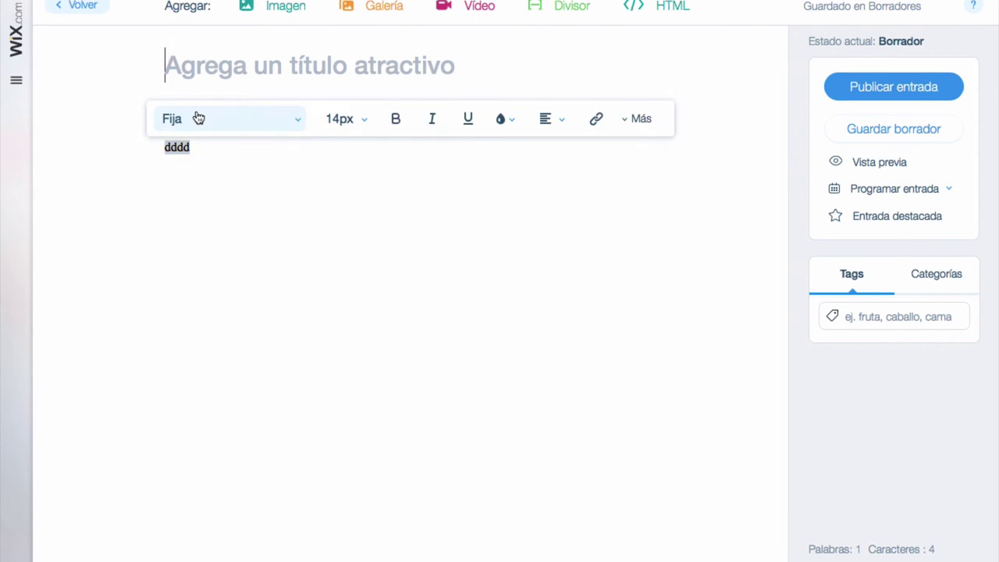
left_click(196, 118)
key("BackSpace")
type("Oope")
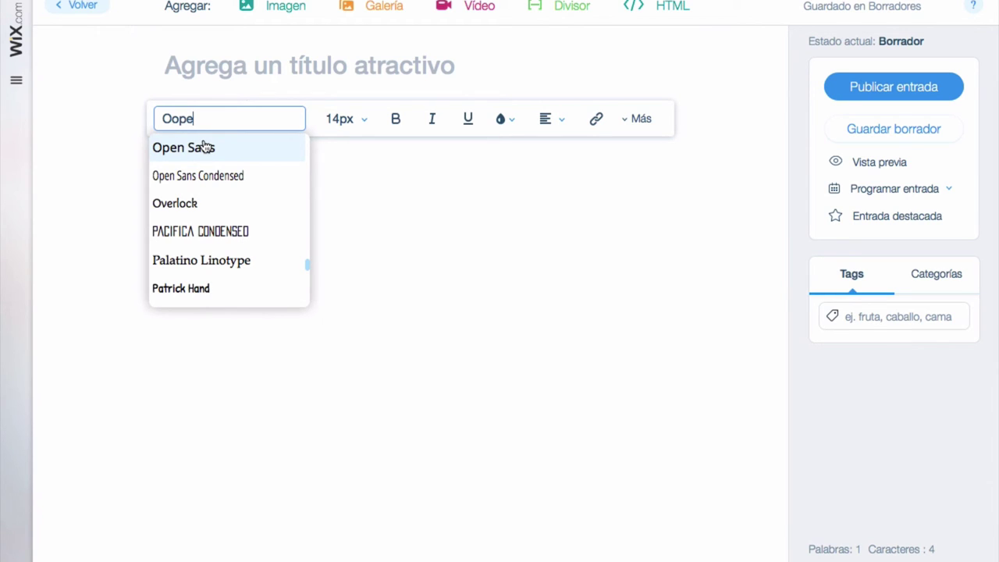
left_click(239, 158)
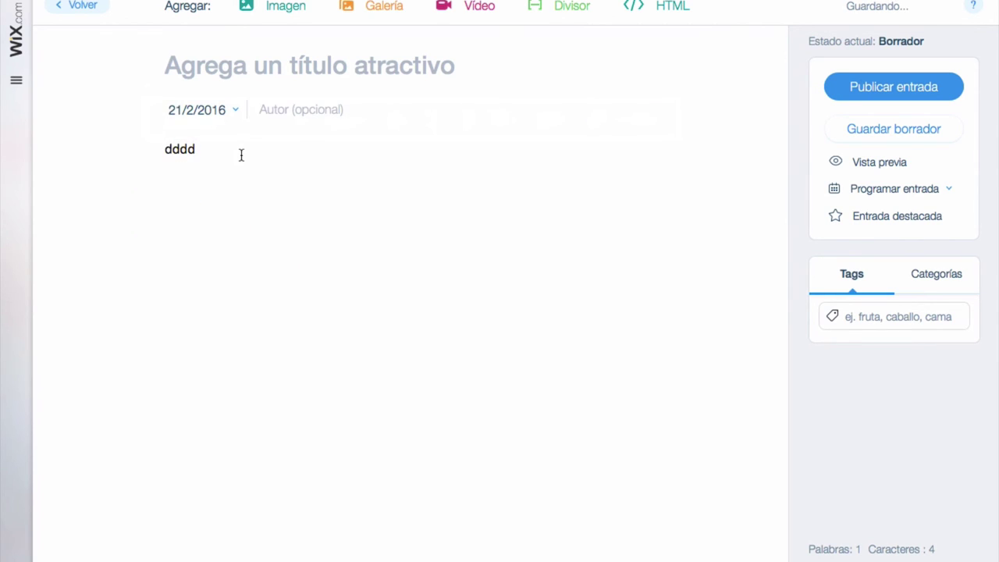